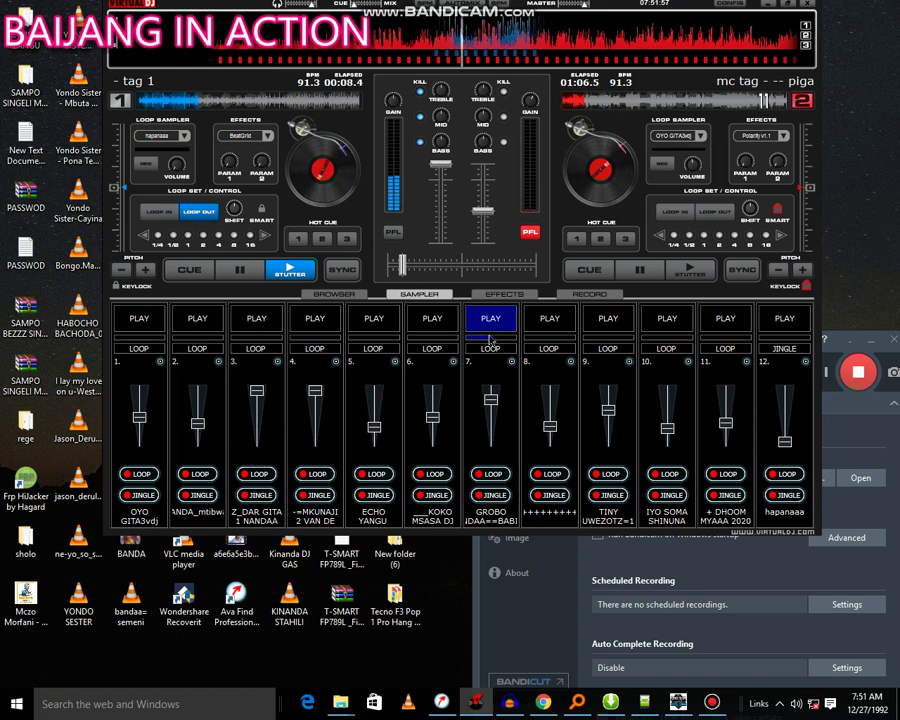
Step: Start samples 3, 1 and 5 in the sampler and raise sample 5's volume slightly
{"action": "key", "text": "F3"}
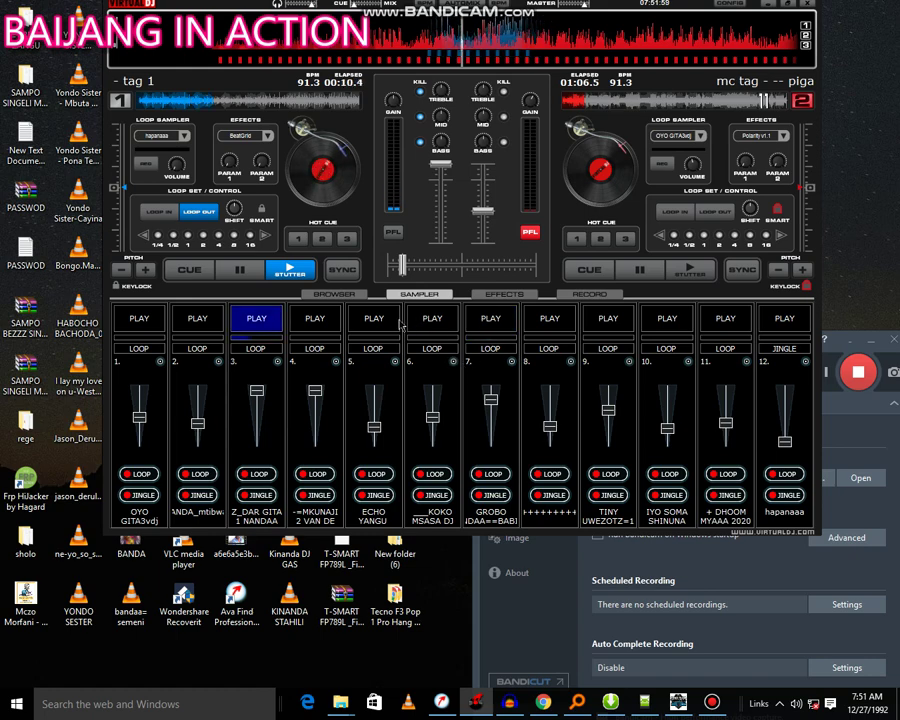
{"action": "key", "text": "F1"}
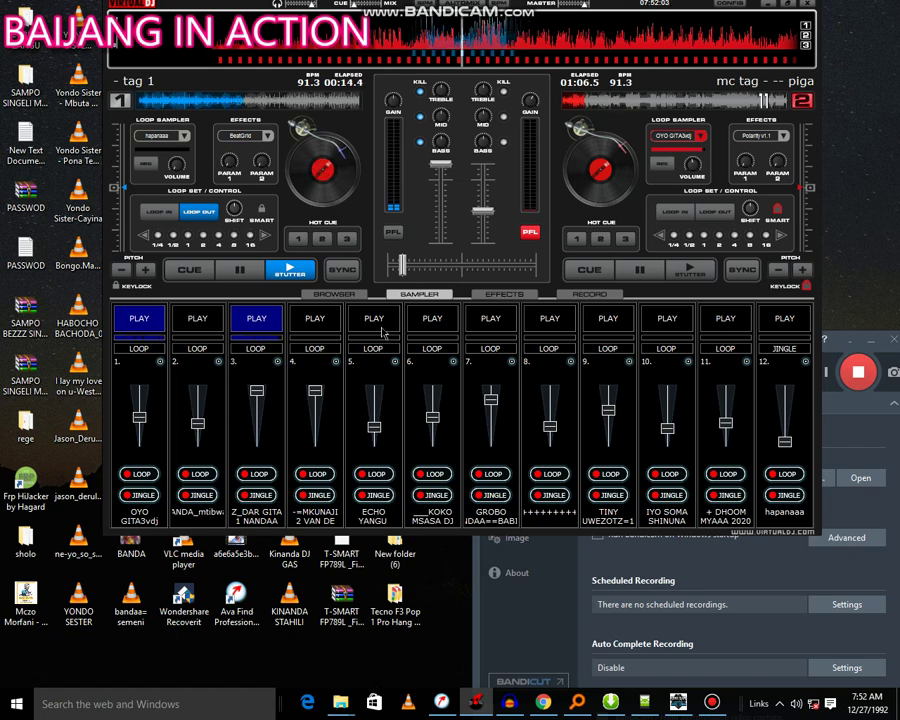
{"action": "left_click", "coordinate": [380, 322]}
{"action": "left_click_drag", "start_coordinate": [374, 428], "coordinate": [374, 420]}
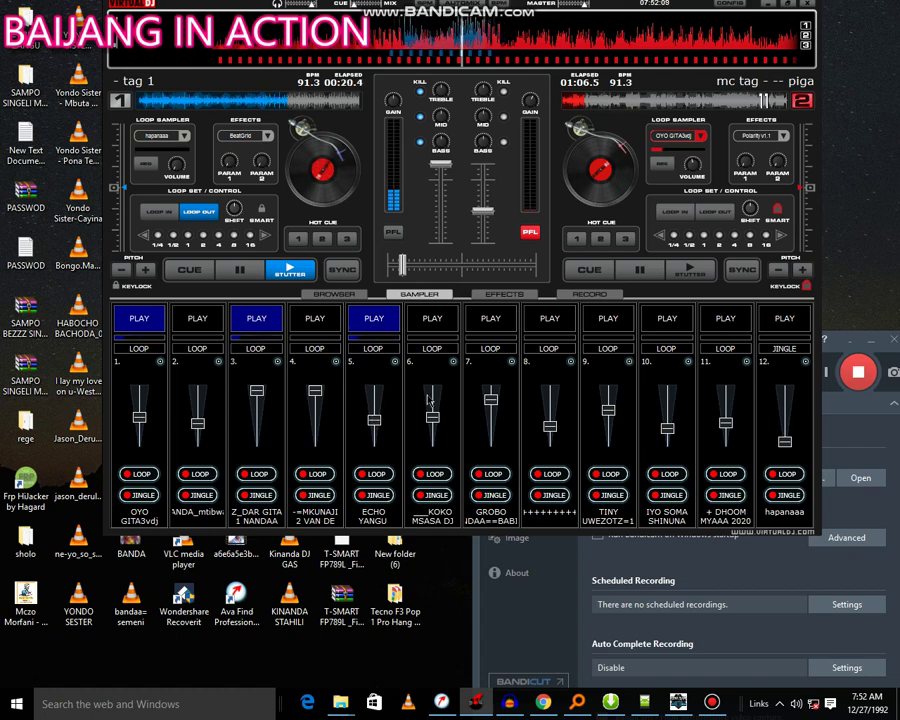
Step: Minimize the Bandicam recorder window
{"action": "left_click", "coordinate": [880, 345]}
{"action": "left_click", "coordinate": [876, 343]}
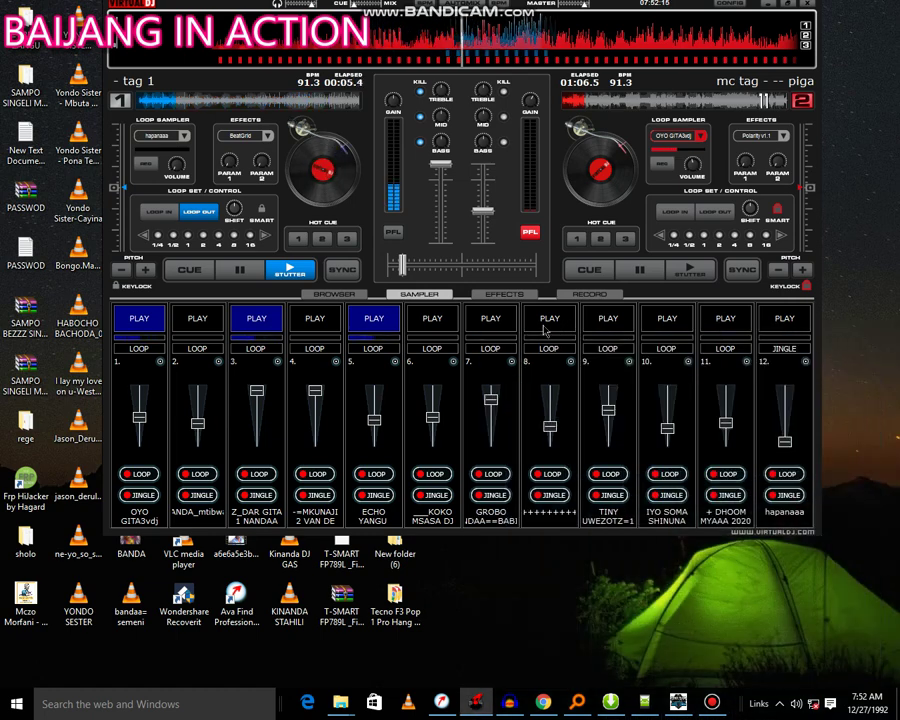
Step: Play sample 8 briefly, raising its volume slightly above mid-level, and stop it again
{"action": "left_click", "coordinate": [545, 325]}
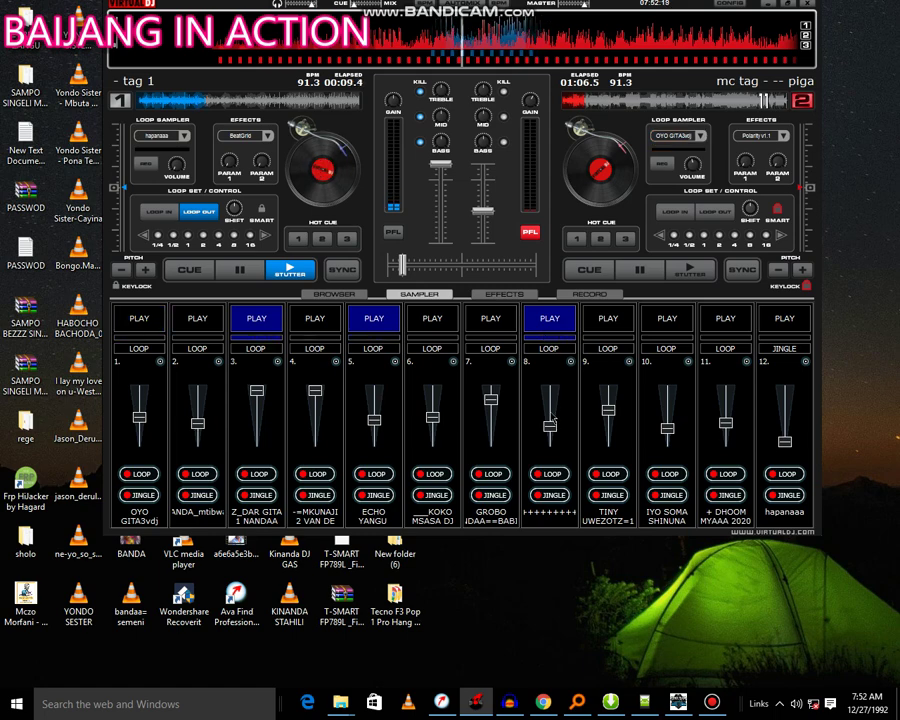
{"action": "left_click_drag", "start_coordinate": [553, 420], "coordinate": [592, 405]}
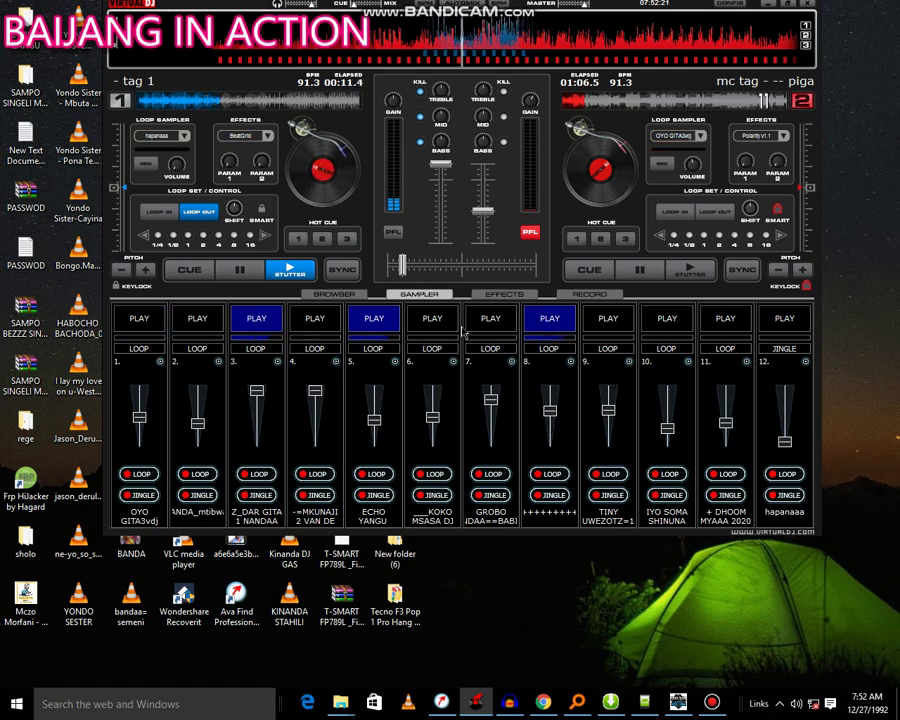
{"action": "left_click", "coordinate": [536, 328]}
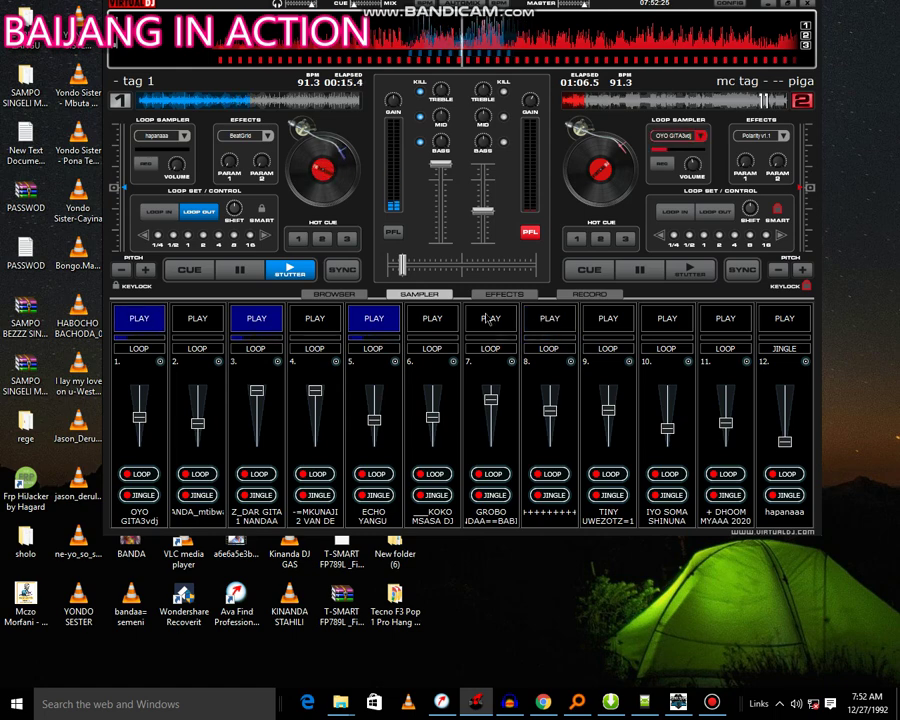
Step: Start samples 6, 4 and 10 in place of sample 1, and replace sample 4 with sample 2
{"action": "left_click", "coordinate": [432, 318]}
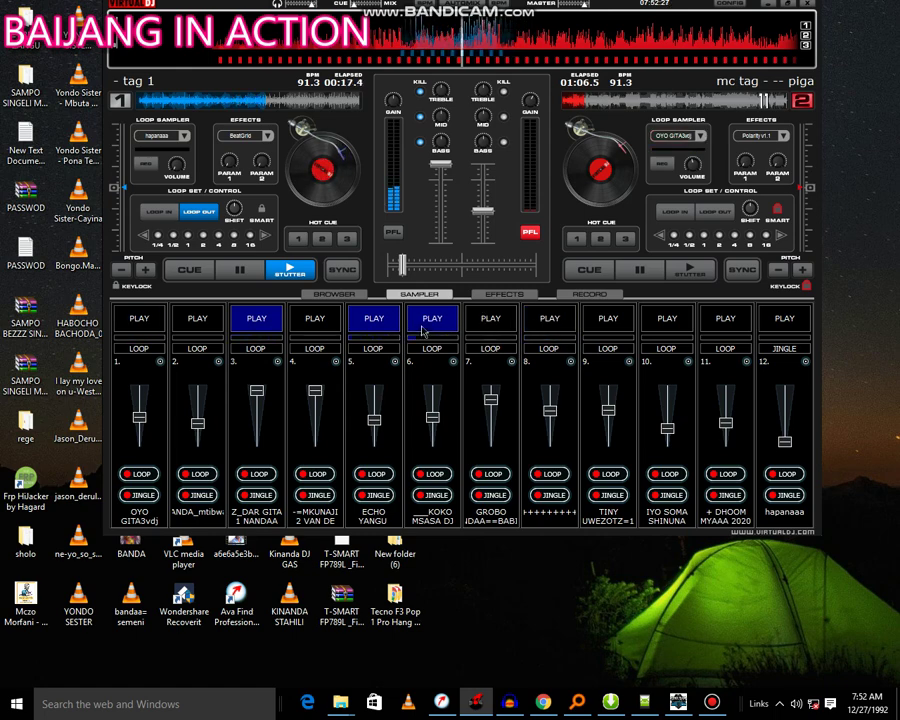
{"action": "left_click", "coordinate": [334, 320]}
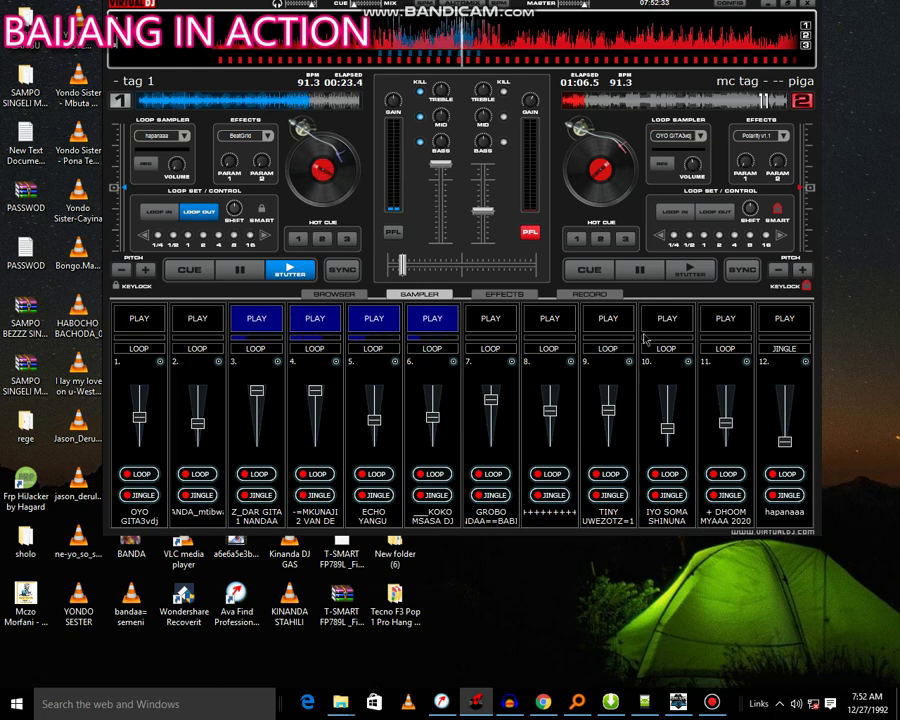
{"action": "left_click", "coordinate": [672, 324]}
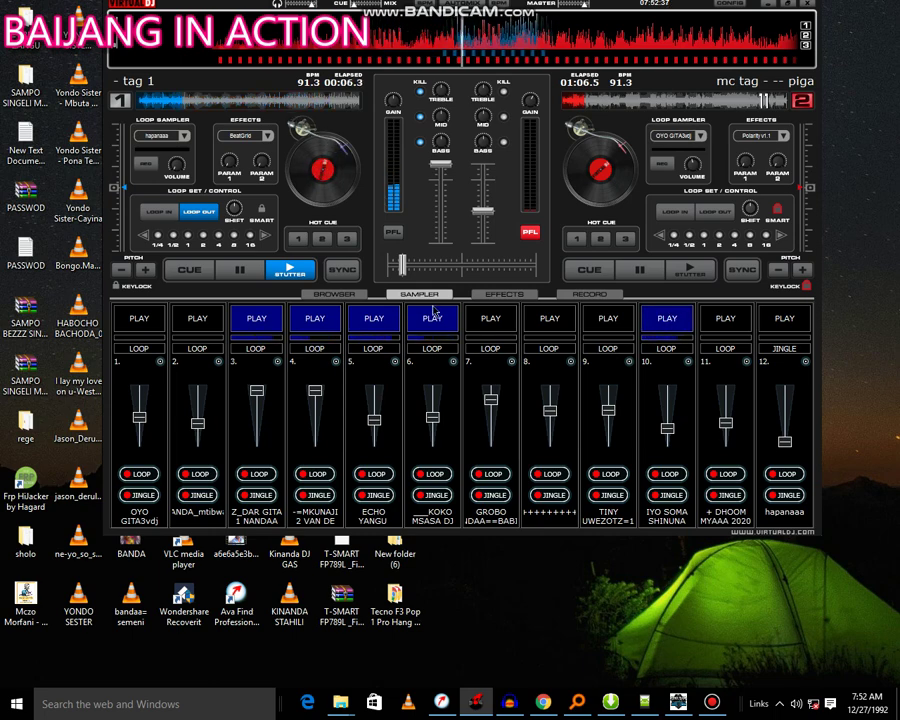
{"action": "left_click", "coordinate": [320, 322]}
{"action": "left_click", "coordinate": [197, 318]}
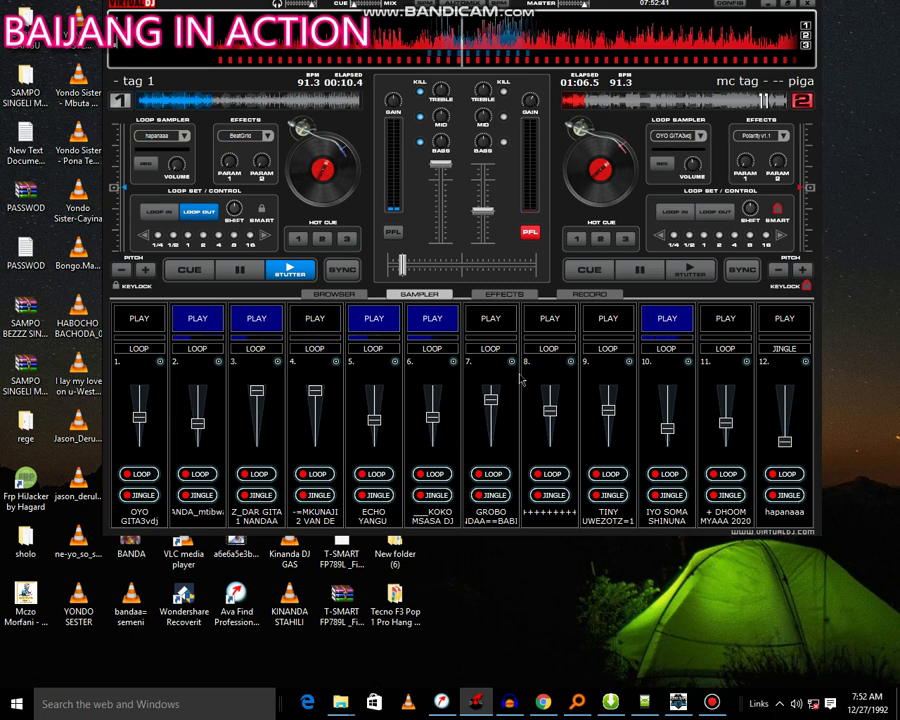
Step: Play sample 11 in place of sample 2 and trigger the jingle in slot 12, with samples 1 and 8 at minimum volume
{"action": "left_click", "coordinate": [727, 320]}
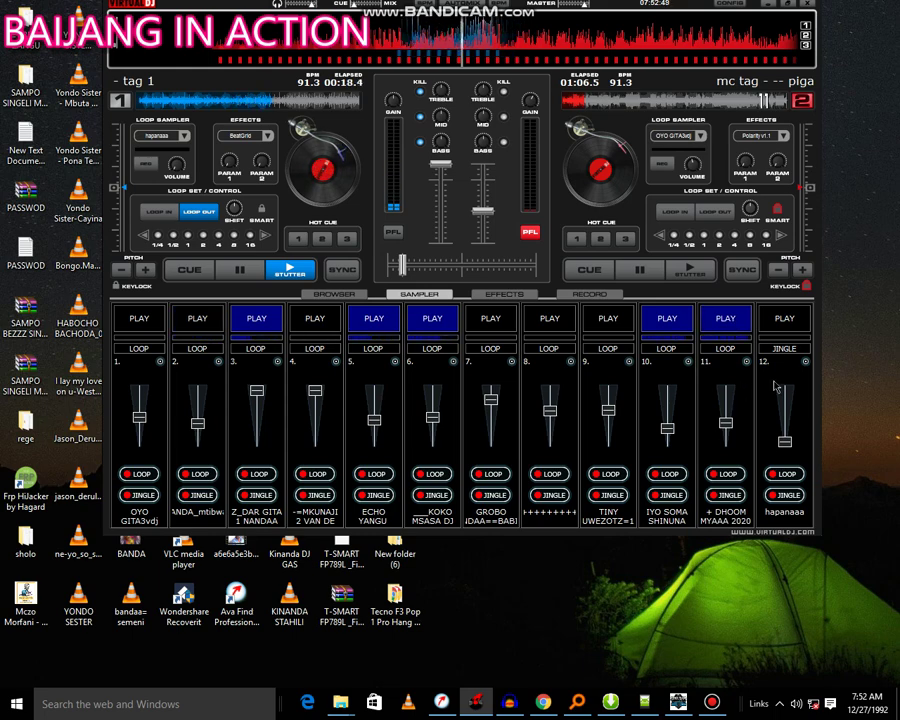
{"action": "key", "text": "F12"}
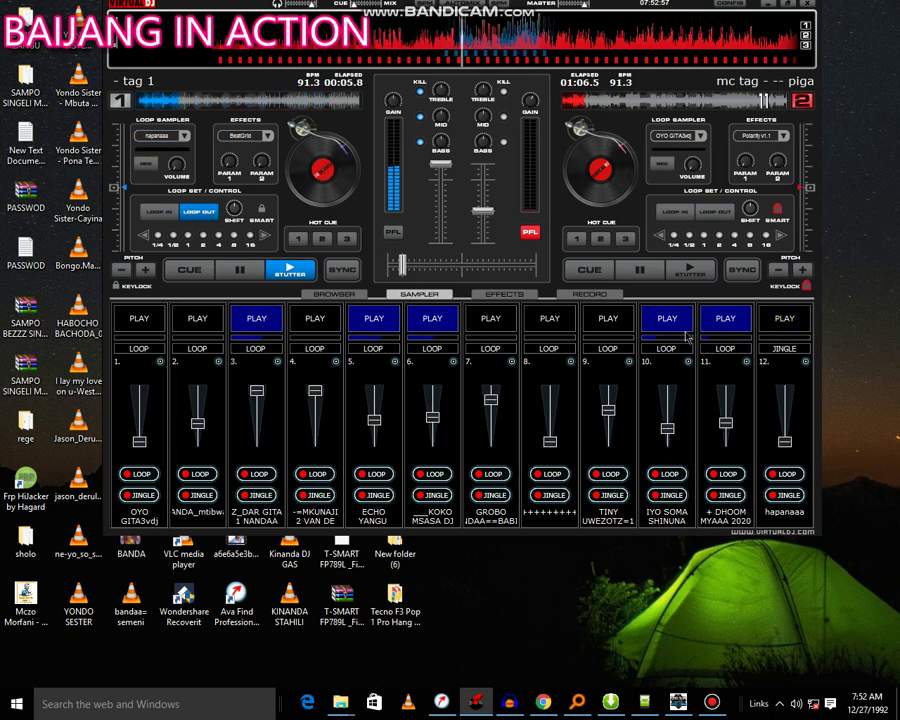
Step: Stop and restart sample 10, and switch playback from sample 11 to sample 9
{"action": "left_click", "coordinate": [681, 331]}
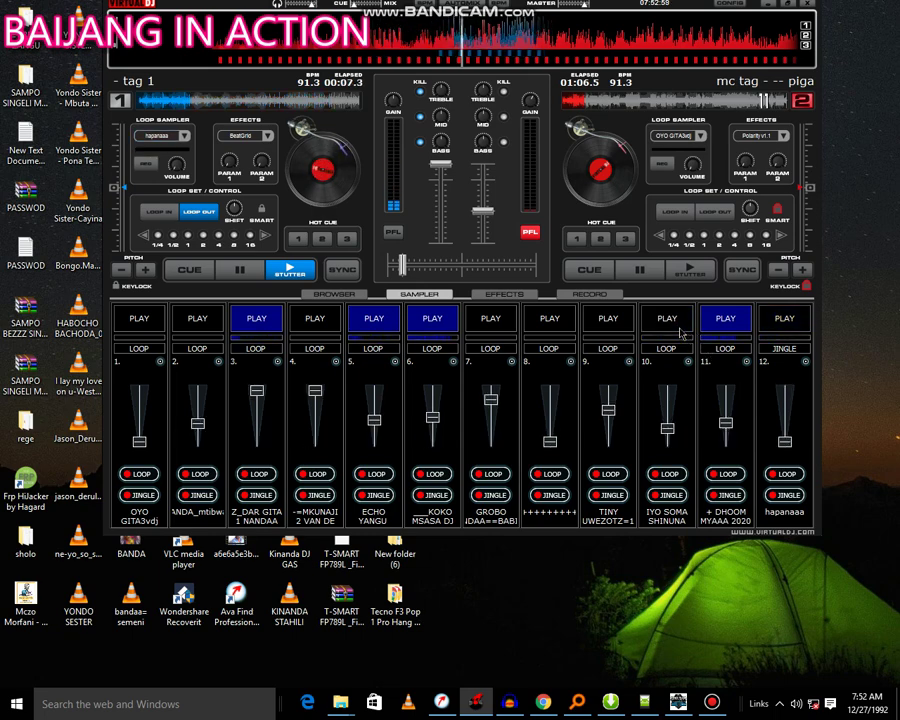
{"action": "left_click", "coordinate": [681, 325]}
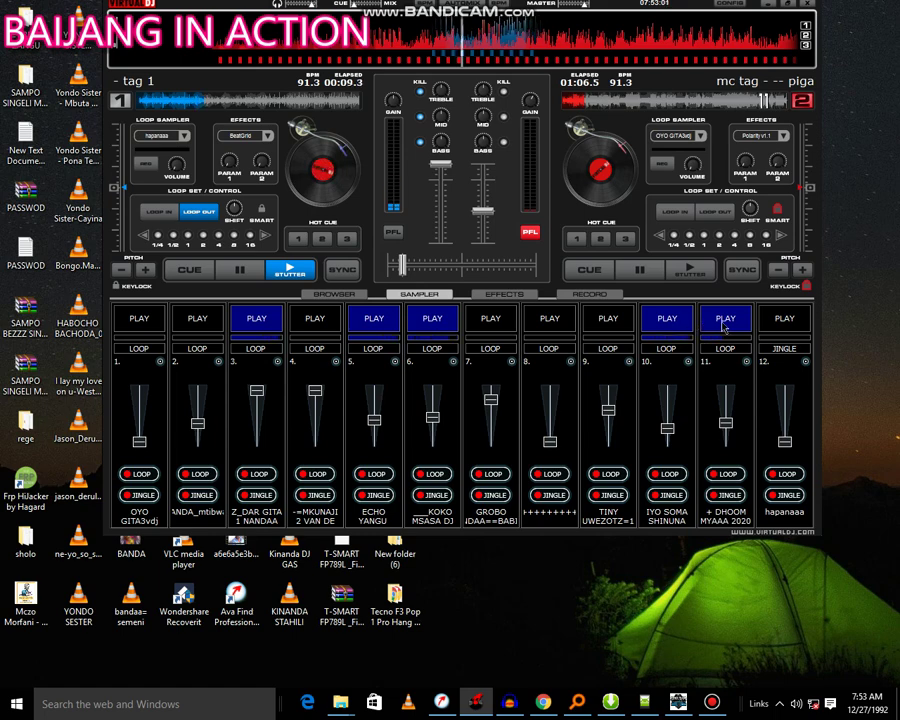
{"action": "left_click", "coordinate": [612, 322]}
Step: Load "ngombe mkojani" from the Desktop's SOUND EFFECT folder into sampler slot 12 and trigger it
{"action": "left_click", "coordinate": [806, 362]}
{"action": "left_click", "coordinate": [810, 366]}
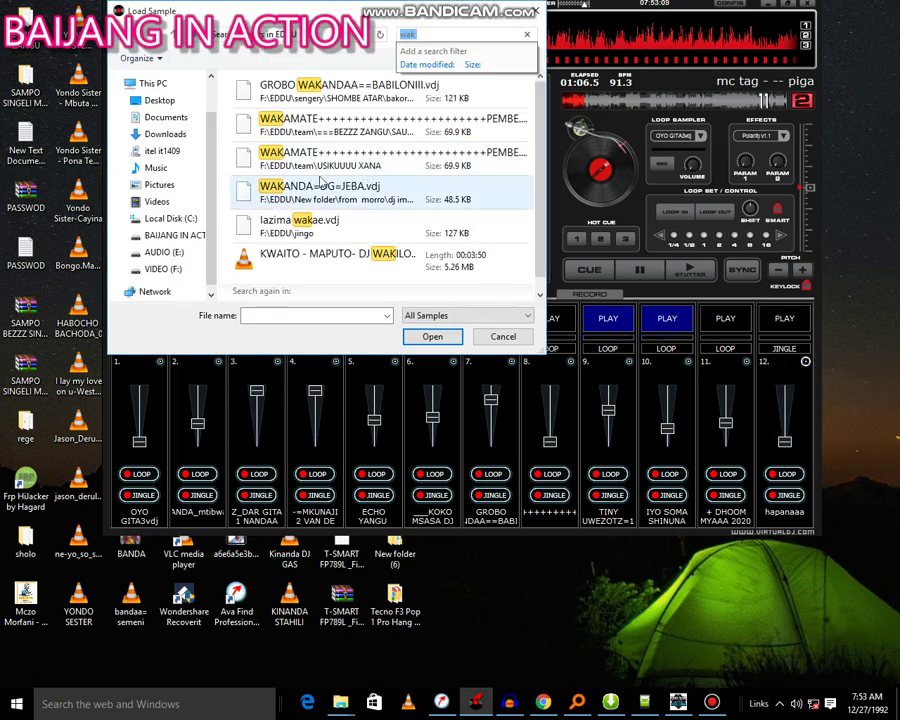
{"action": "left_click", "coordinate": [160, 100]}
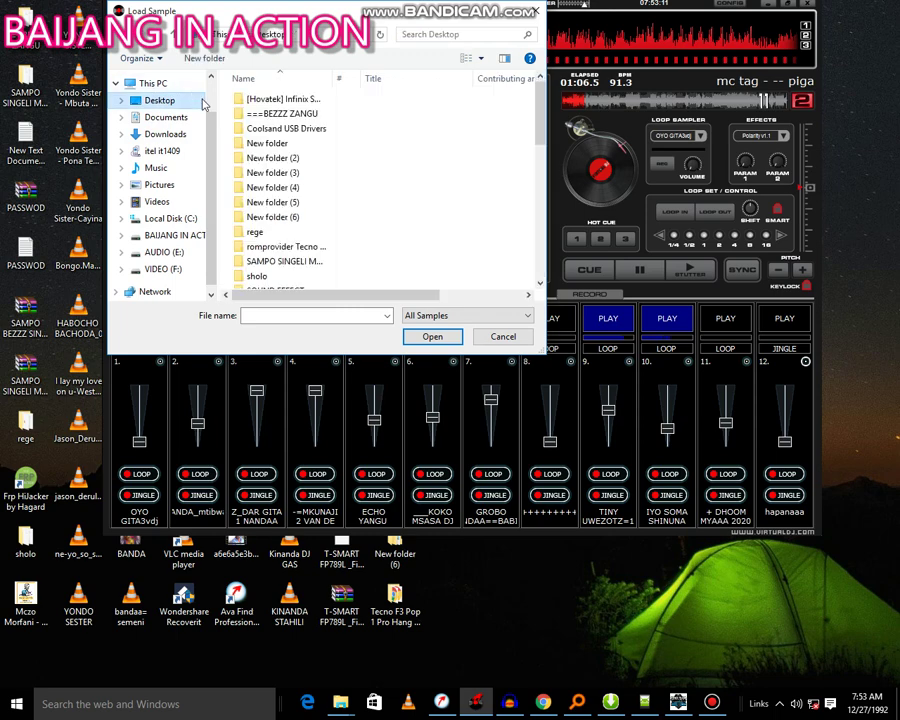
{"action": "scroll", "coordinate": [270, 135], "scroll_direction": "down", "scroll_amount": 3}
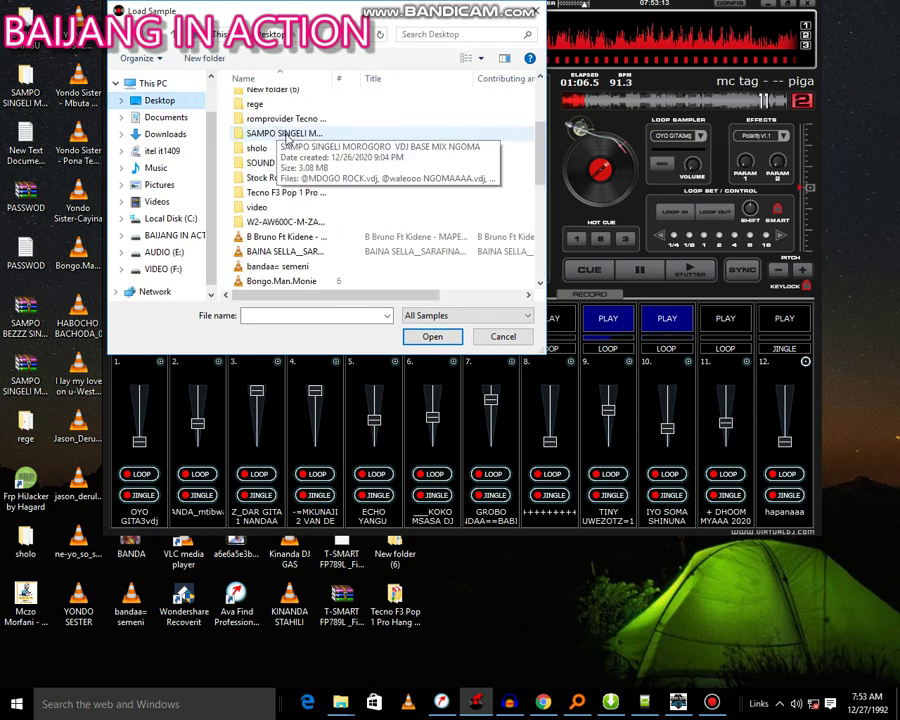
{"action": "scroll", "coordinate": [298, 152], "scroll_direction": "down", "scroll_amount": 6}
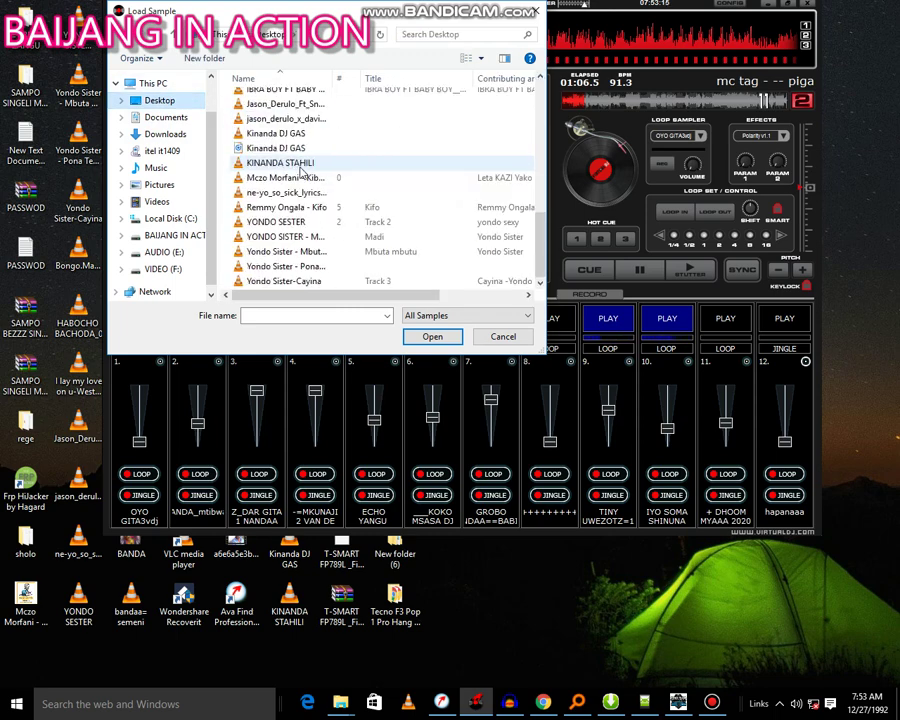
{"action": "scroll", "coordinate": [305, 172], "scroll_direction": "up", "scroll_amount": 3}
{"action": "scroll", "coordinate": [300, 165], "scroll_direction": "up", "scroll_amount": 5}
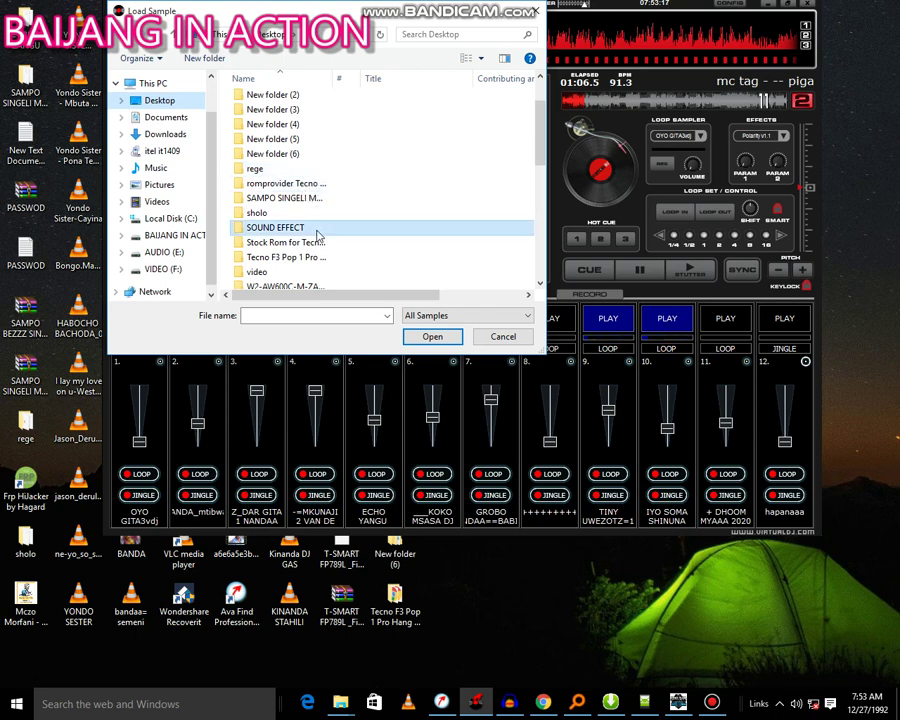
{"action": "double_click", "coordinate": [285, 226]}
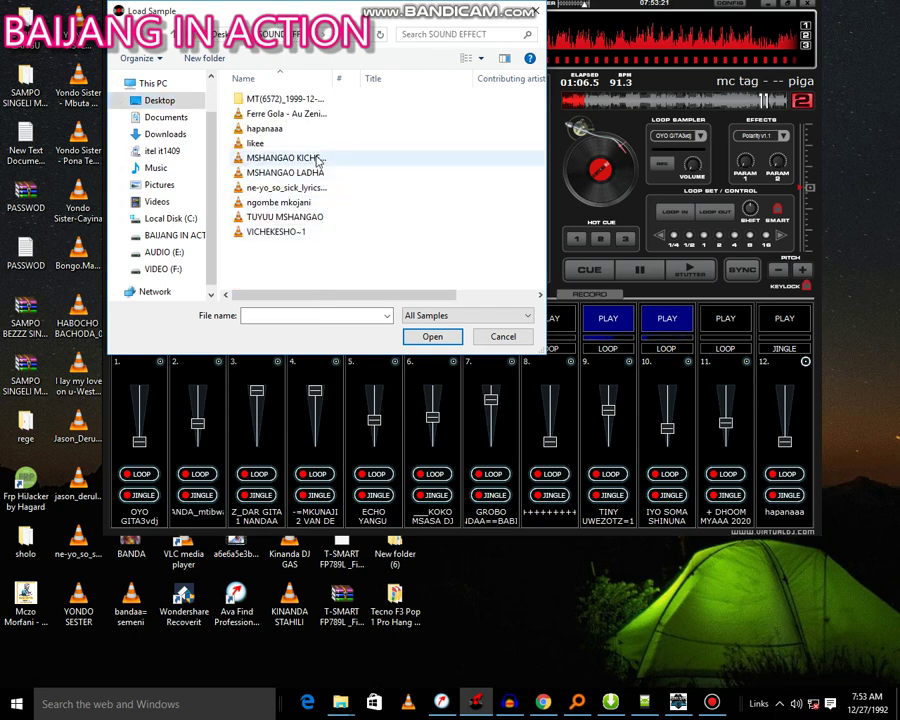
{"action": "double_click", "coordinate": [320, 202]}
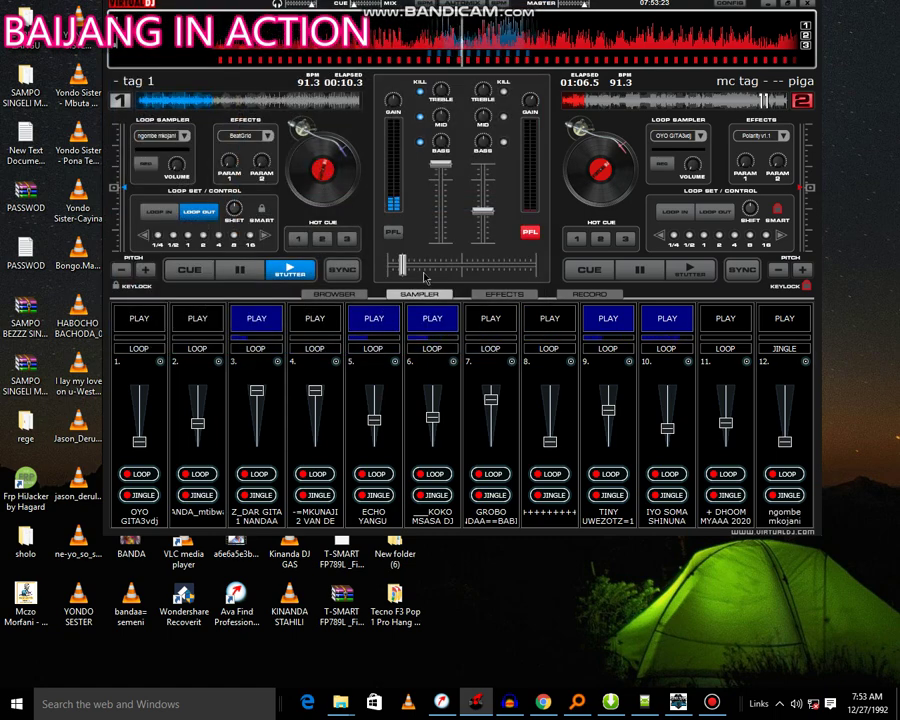
{"action": "key", "text": "F12"}
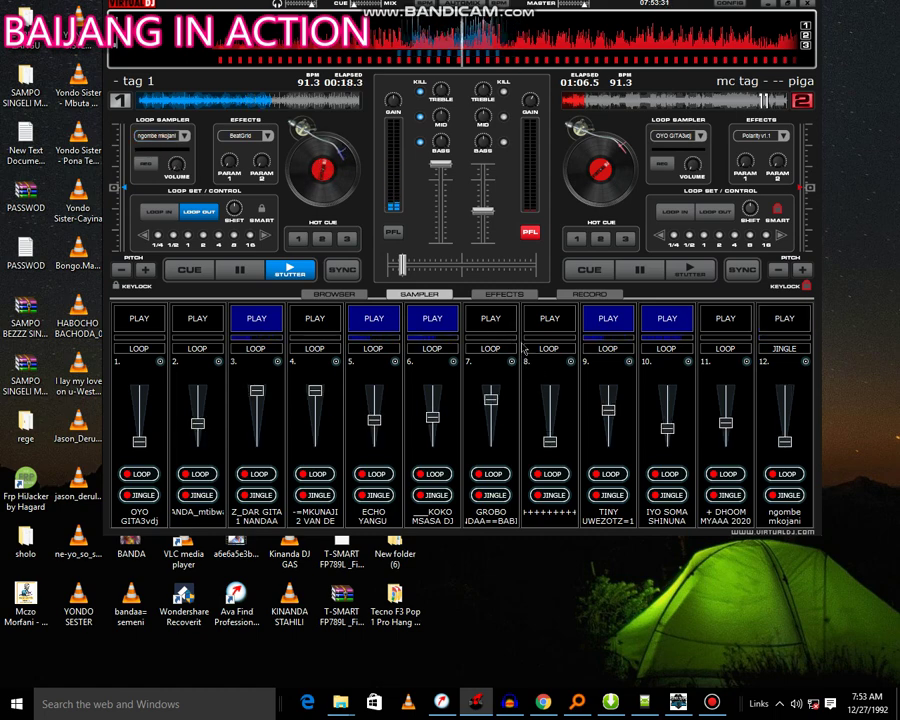
Step: Raise sample 8's volume above mid-level and play it in place of sample 9
{"action": "left_click_drag", "start_coordinate": [549, 441], "coordinate": [549, 406]}
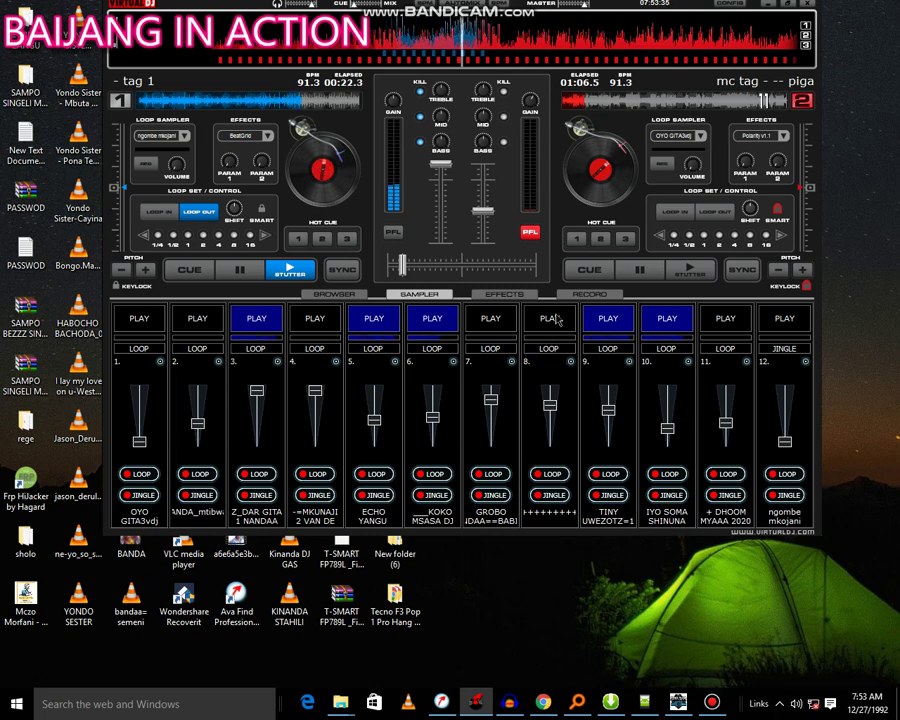
{"action": "left_click", "coordinate": [557, 319]}
{"action": "left_click", "coordinate": [612, 319]}
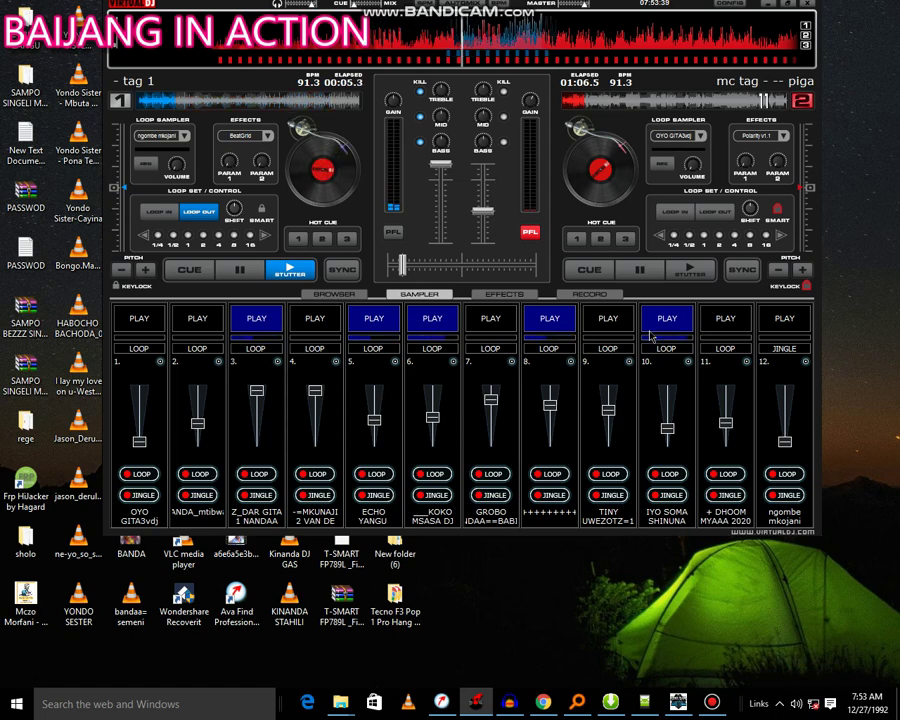
Step: Trigger the slot 12 jingle with sample 8 at minimum volume, and replace sample 6 with sample 4
{"action": "key", "text": "F12"}
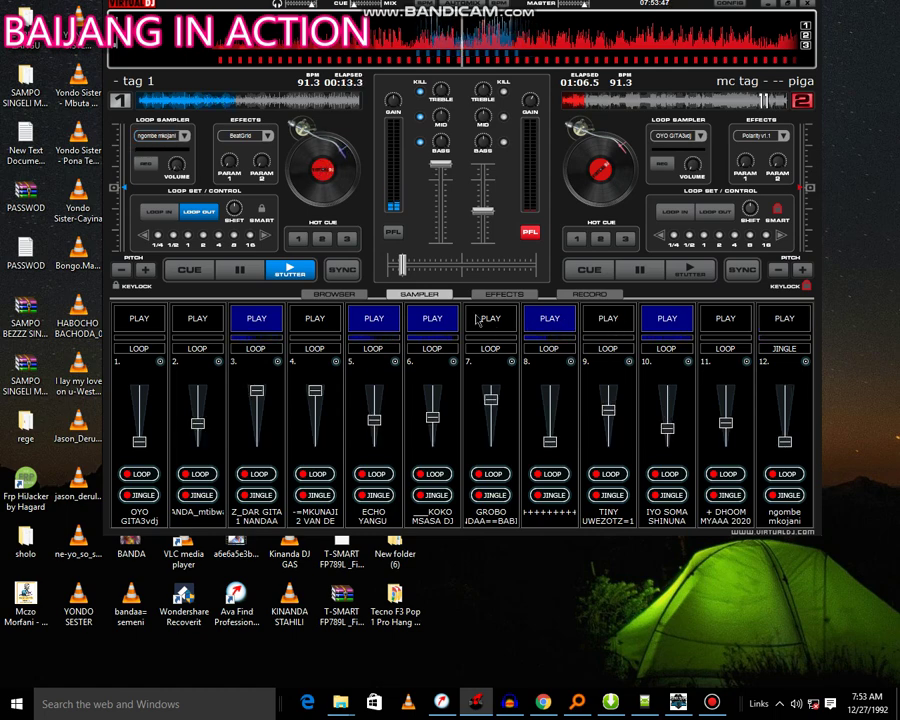
{"action": "key", "text": "F4"}
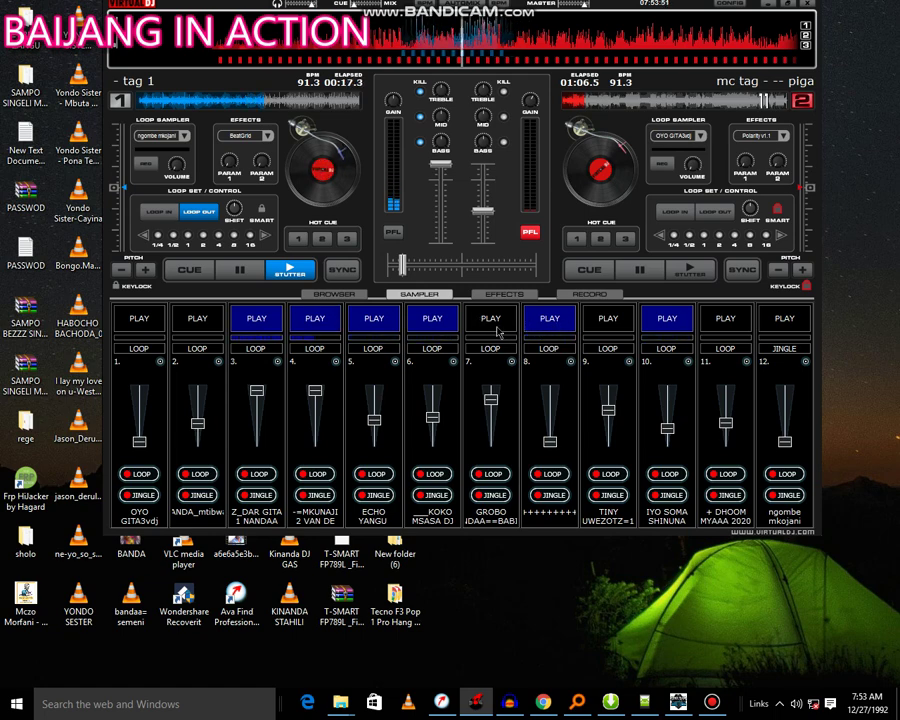
{"action": "left_click", "coordinate": [435, 321]}
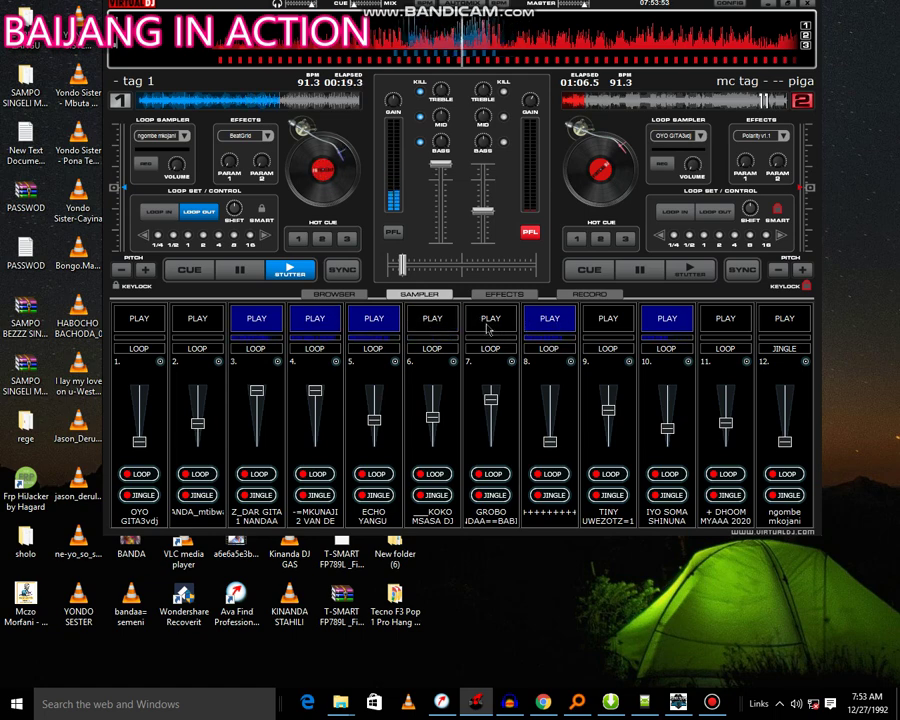
Step: Raise sample 1's volume to about mid-level, play it in place of sample 4, and stop sample 10
{"action": "left_click_drag", "start_coordinate": [139, 441], "coordinate": [142, 418]}
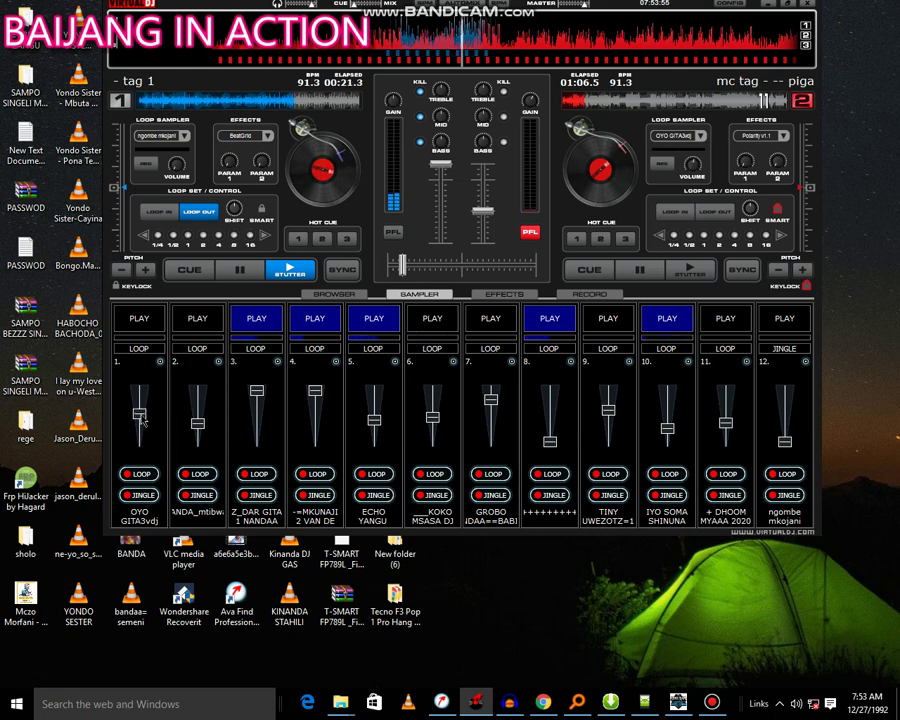
{"action": "left_click", "coordinate": [300, 326]}
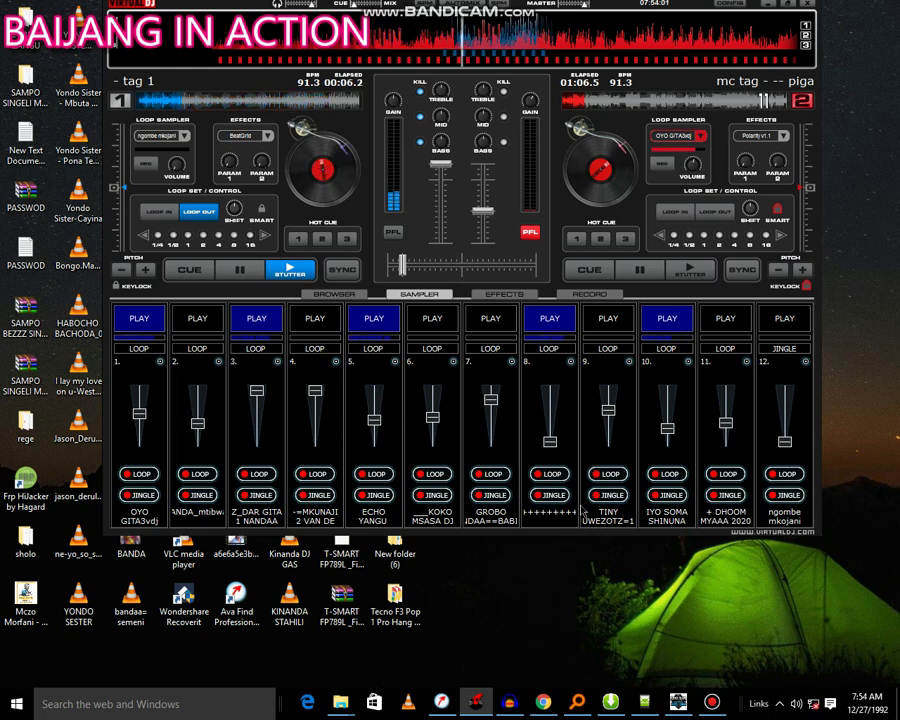
{"action": "left_click", "coordinate": [662, 318]}
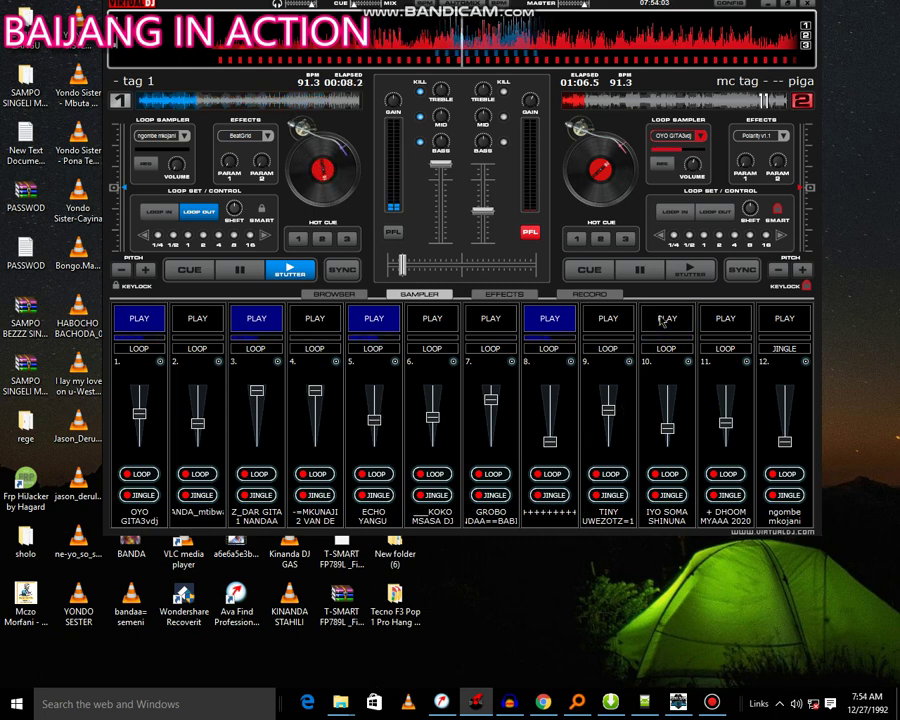
Step: Play sample 2 at a raised volume in place of sample 1, and trigger the slot 12 jingle
{"action": "left_click", "coordinate": [198, 322]}
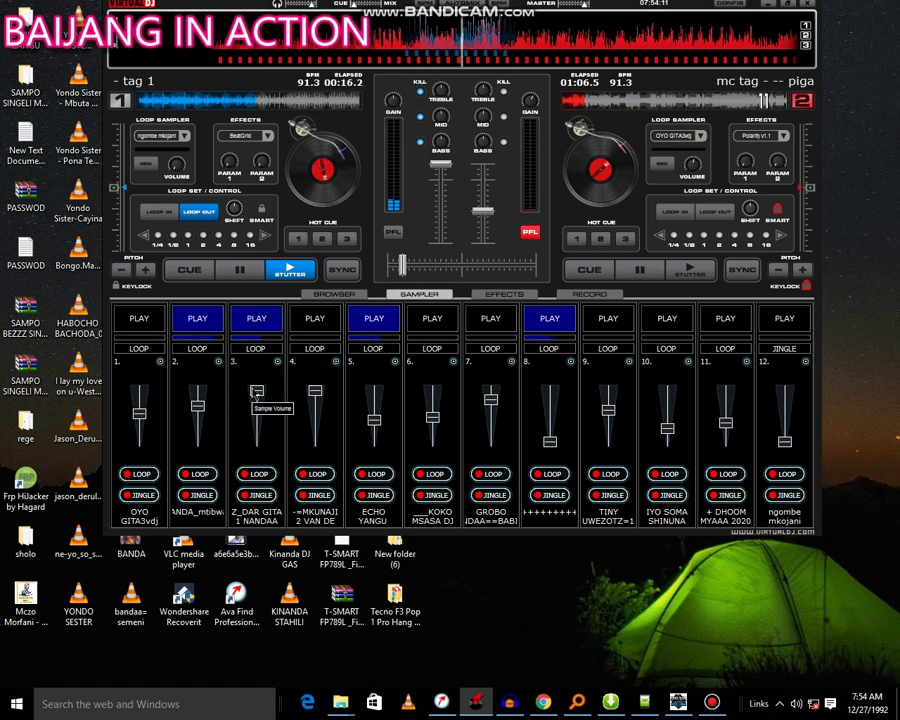
{"action": "key", "text": "F12"}
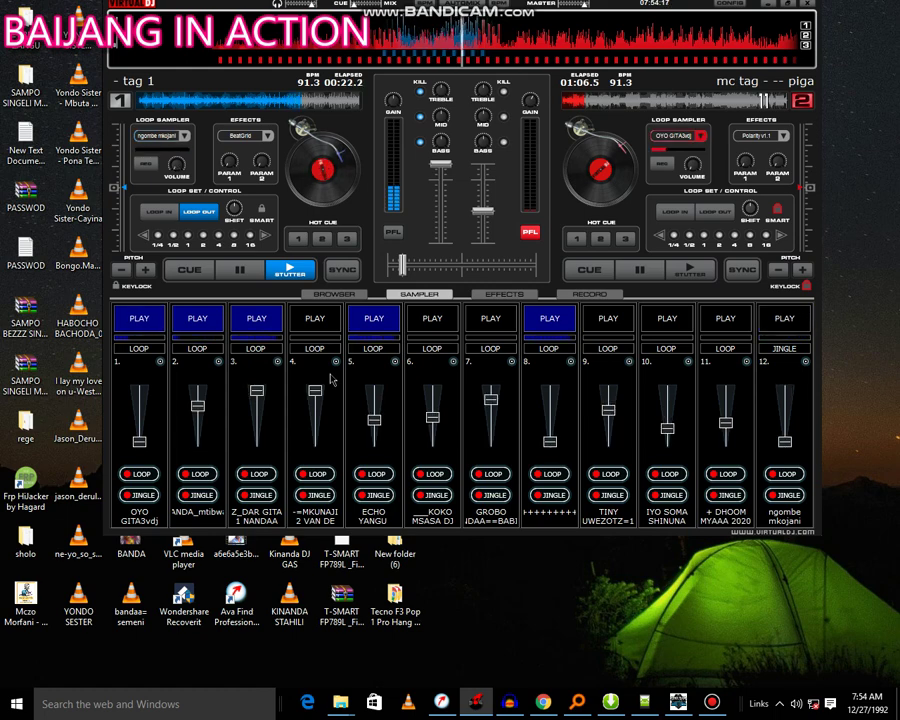
Step: Bring sample 1's volume back up to about mid-level and play sample 4 in place of sample 2
{"action": "left_click_drag", "start_coordinate": [139, 438], "coordinate": [139, 418]}
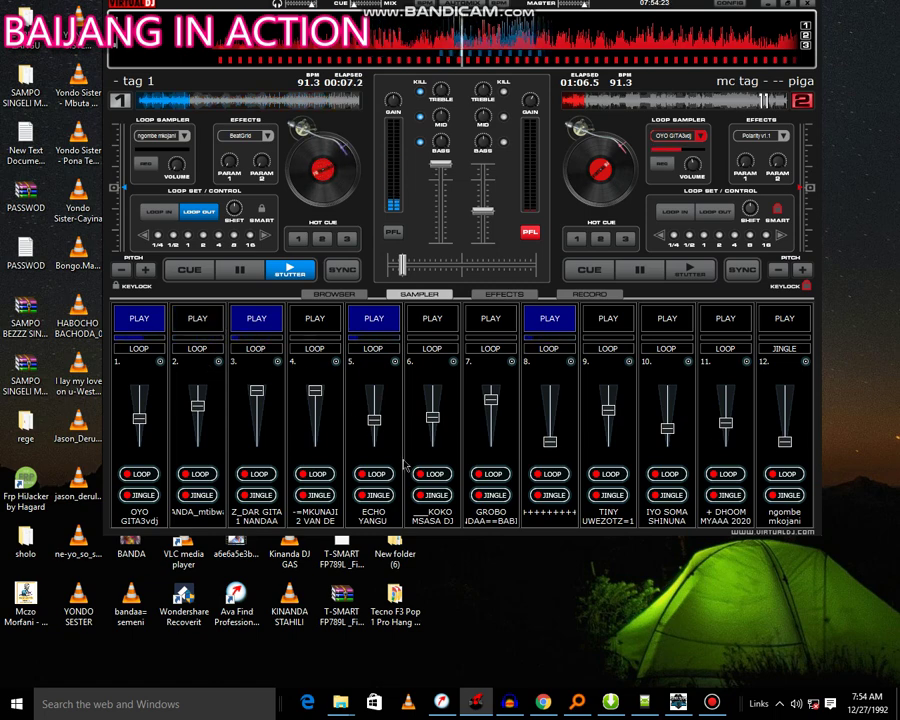
{"action": "left_click", "coordinate": [316, 320]}
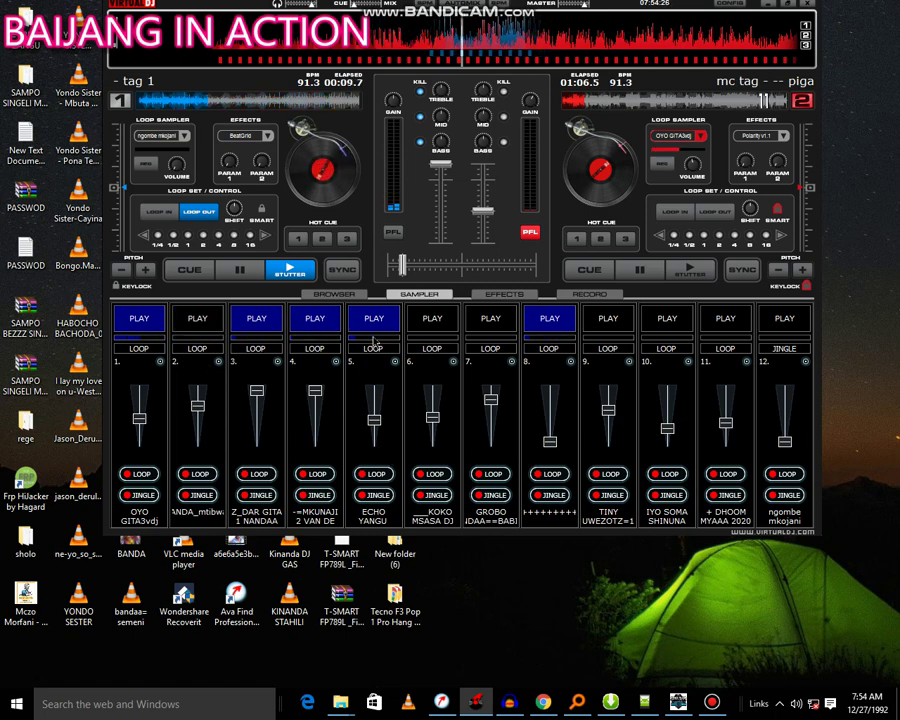
Step: Play sample 6 in place of sample 4, and swap it for sample 11 with its volume raised slightly
{"action": "left_click", "coordinate": [441, 321]}
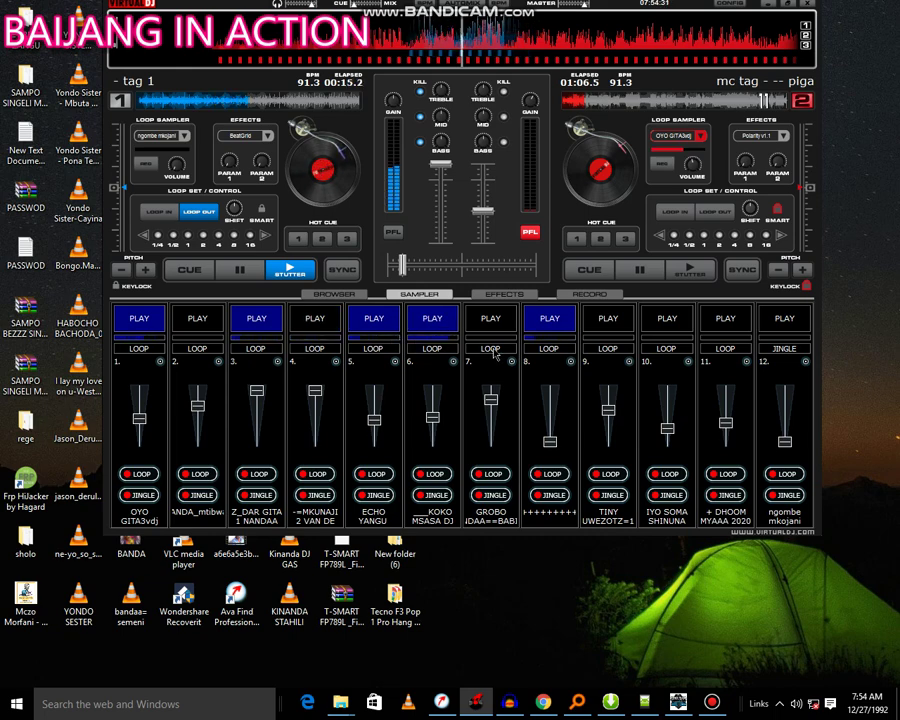
{"action": "left_click", "coordinate": [716, 322]}
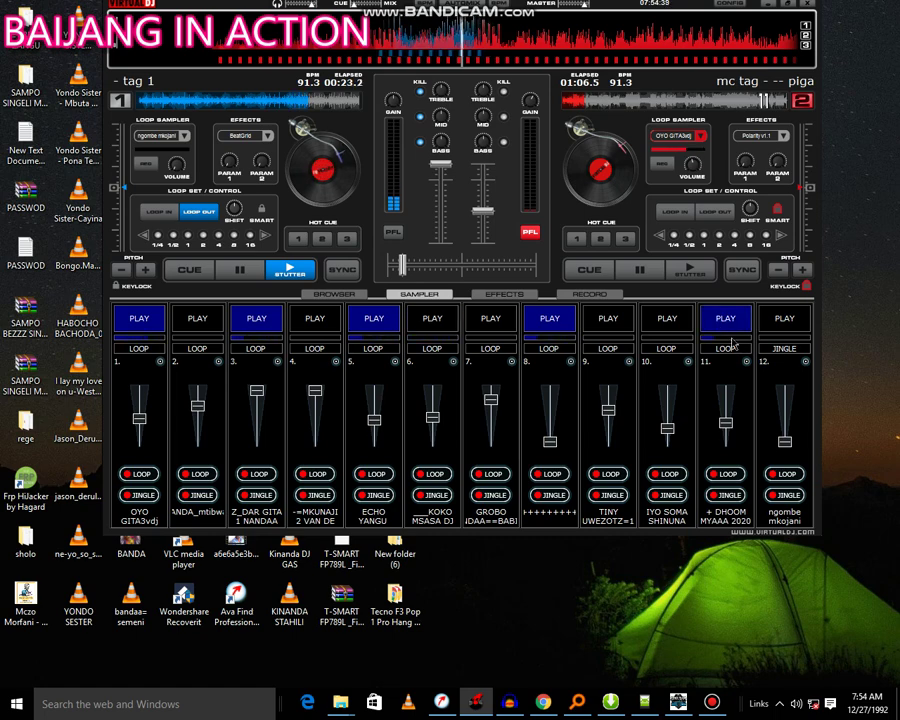
{"action": "left_click", "coordinate": [727, 413]}
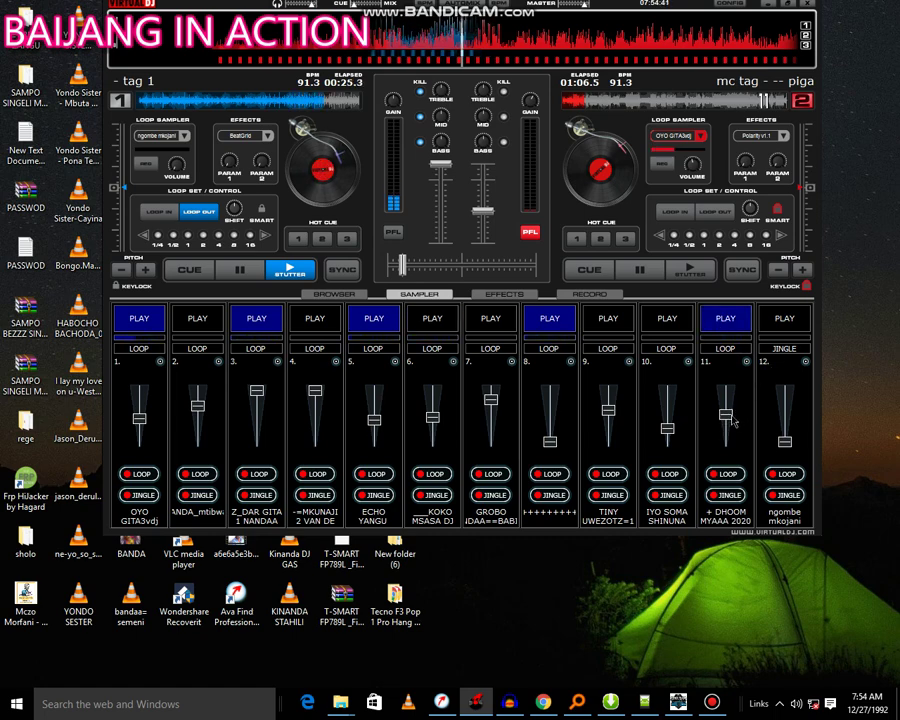
Step: Trigger the slot 12 jingle once, and replace it with the hapanaaa sound from the SOUND EFFECT folder, triggering that as well
{"action": "left_click", "coordinate": [784, 366]}
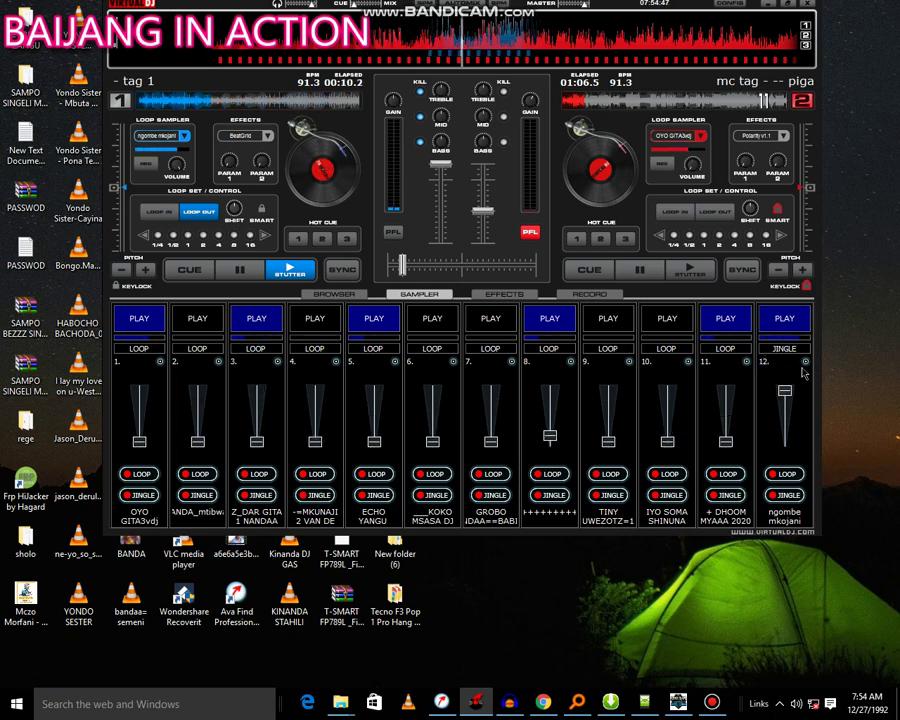
{"action": "left_click", "coordinate": [805, 362]}
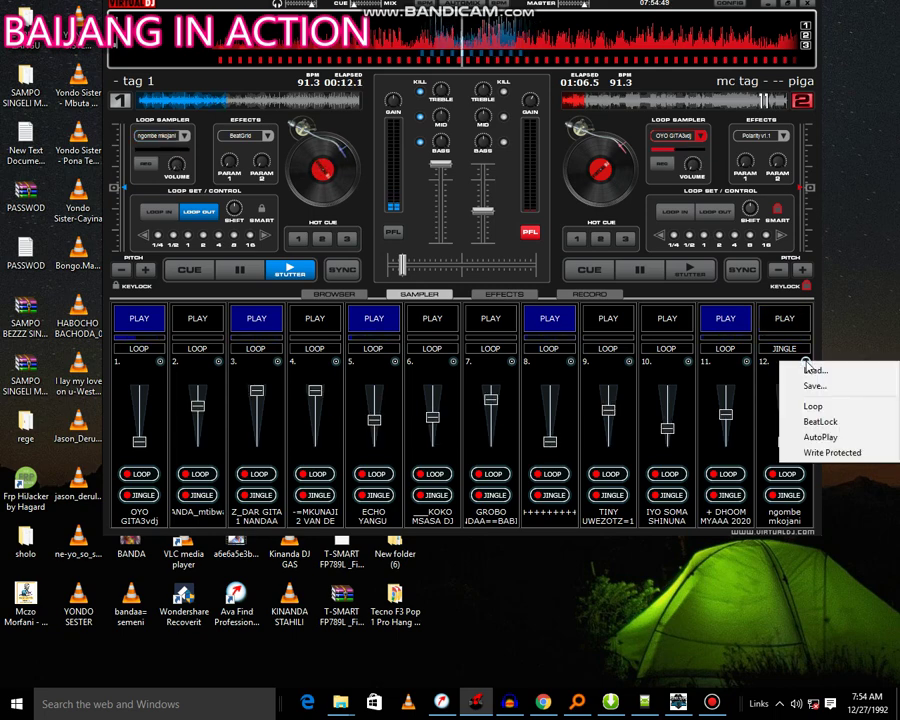
{"action": "left_click", "coordinate": [812, 370]}
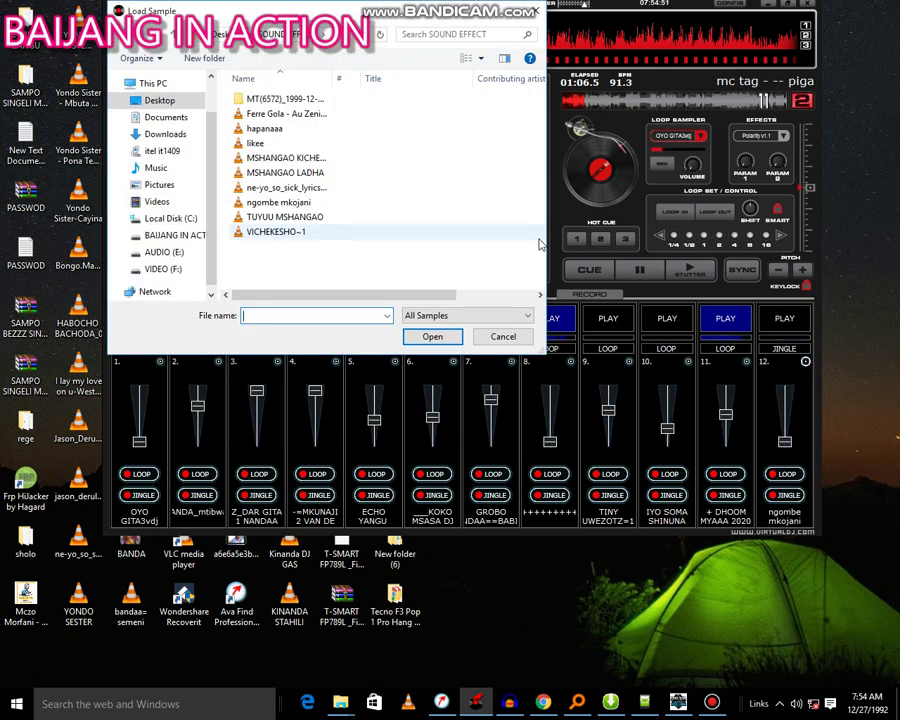
{"action": "double_click", "coordinate": [366, 129]}
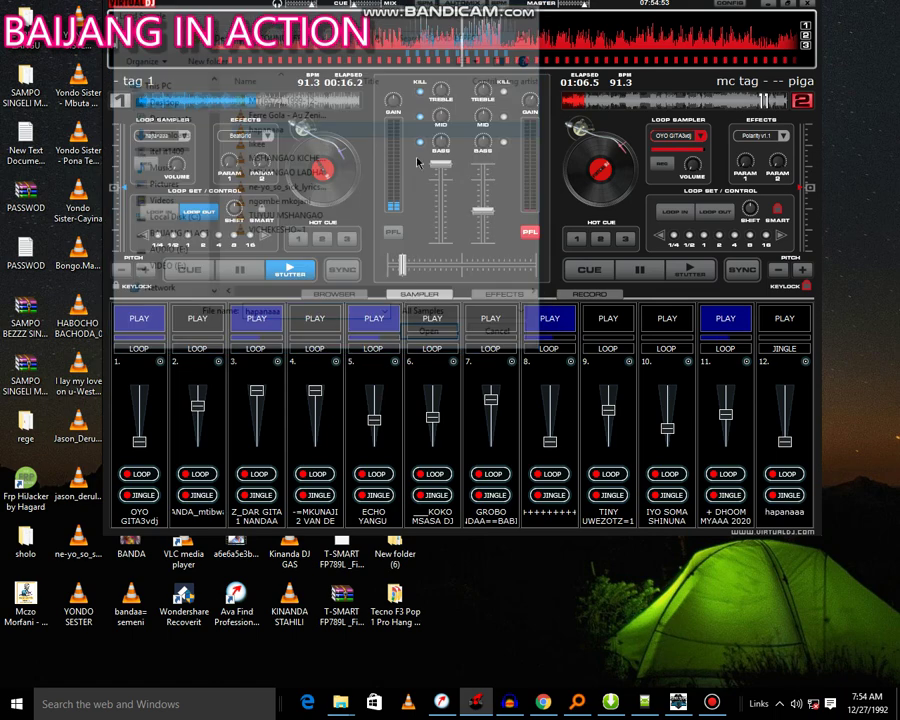
{"action": "key", "text": "F12"}
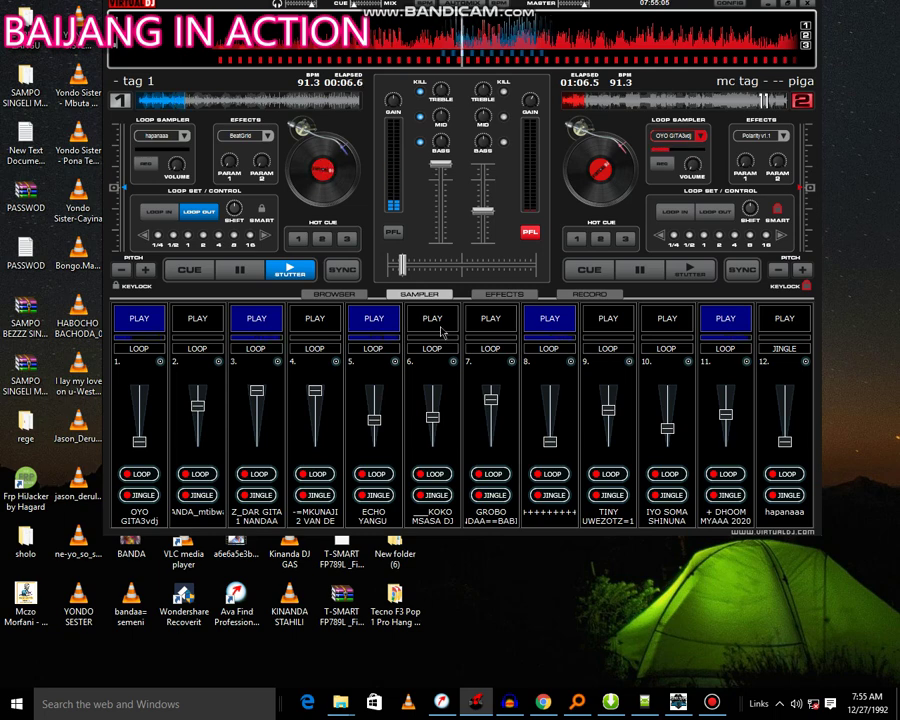
{"action": "key", "text": "F12"}
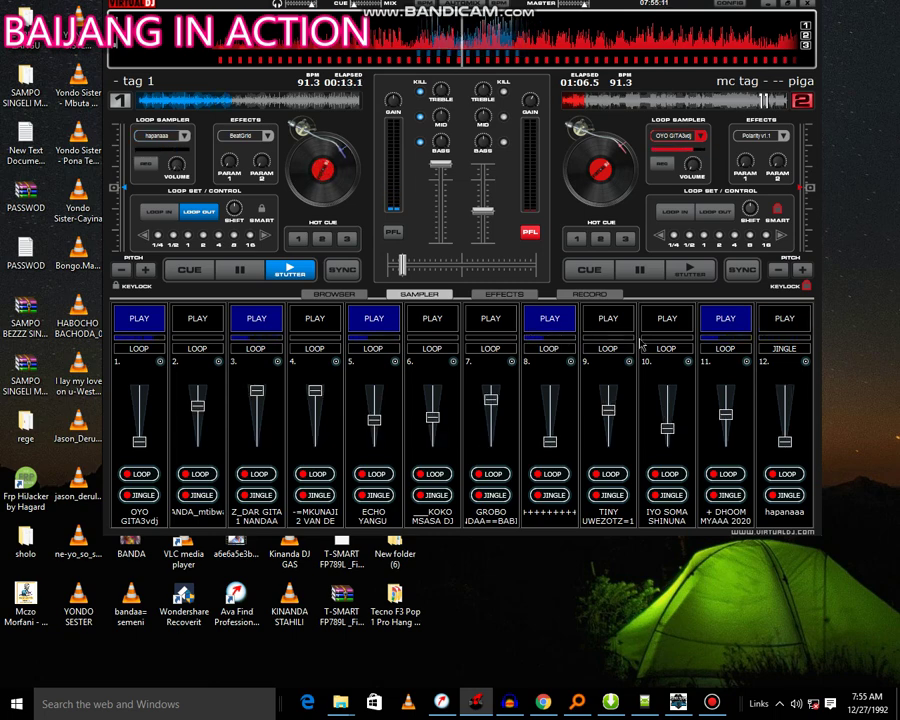
Step: Load the ngombe mkojani sound from the SOUND EFFECT folder back into jingle slot 12
{"action": "left_click", "coordinate": [806, 362]}
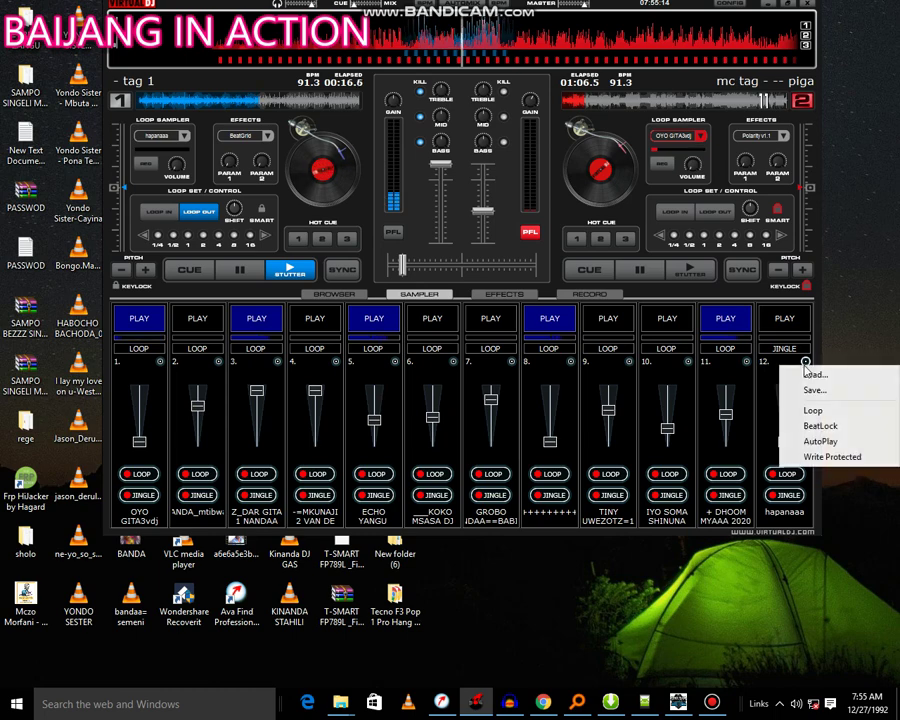
{"action": "left_click", "coordinate": [812, 374]}
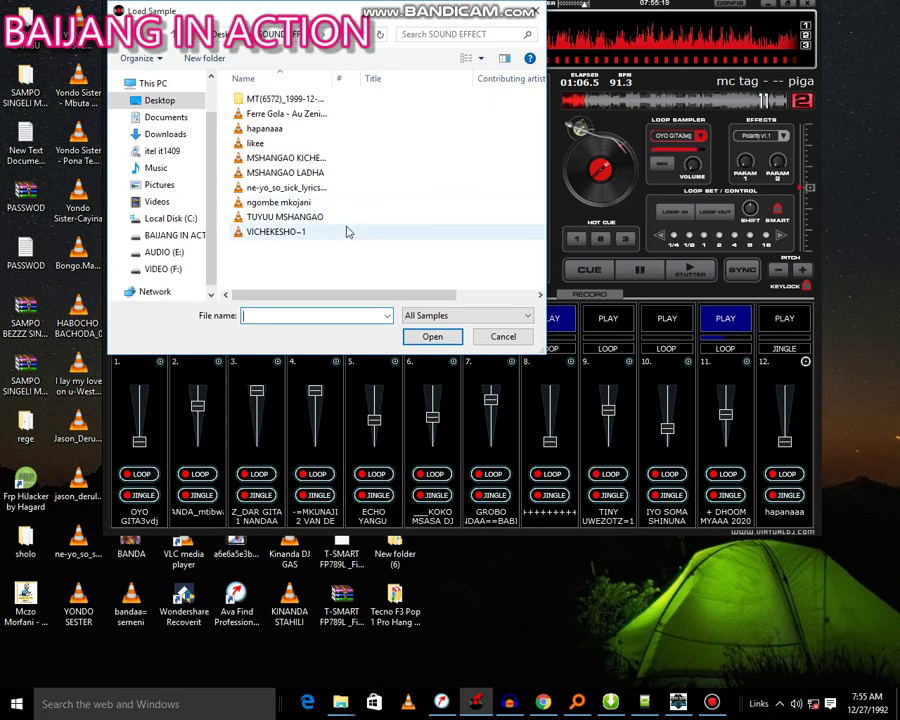
{"action": "double_click", "coordinate": [301, 202]}
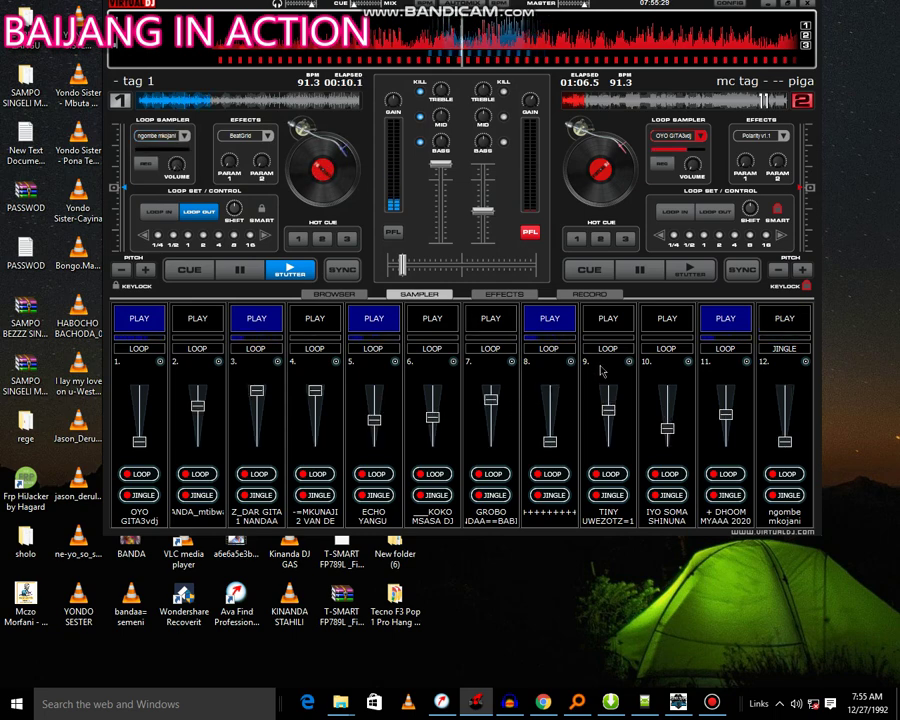
Step: Play sample 10 at a slightly raised volume in place of sample 11, and bring in samples 9 and 7 in place of sample 8
{"action": "left_click", "coordinate": [661, 319]}
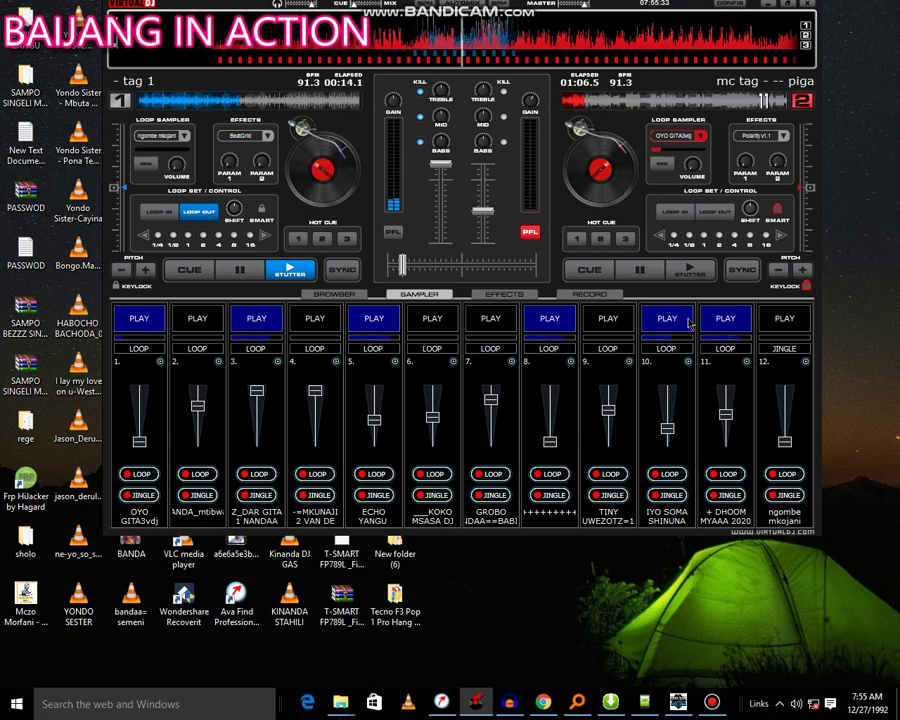
{"action": "left_click", "coordinate": [715, 321]}
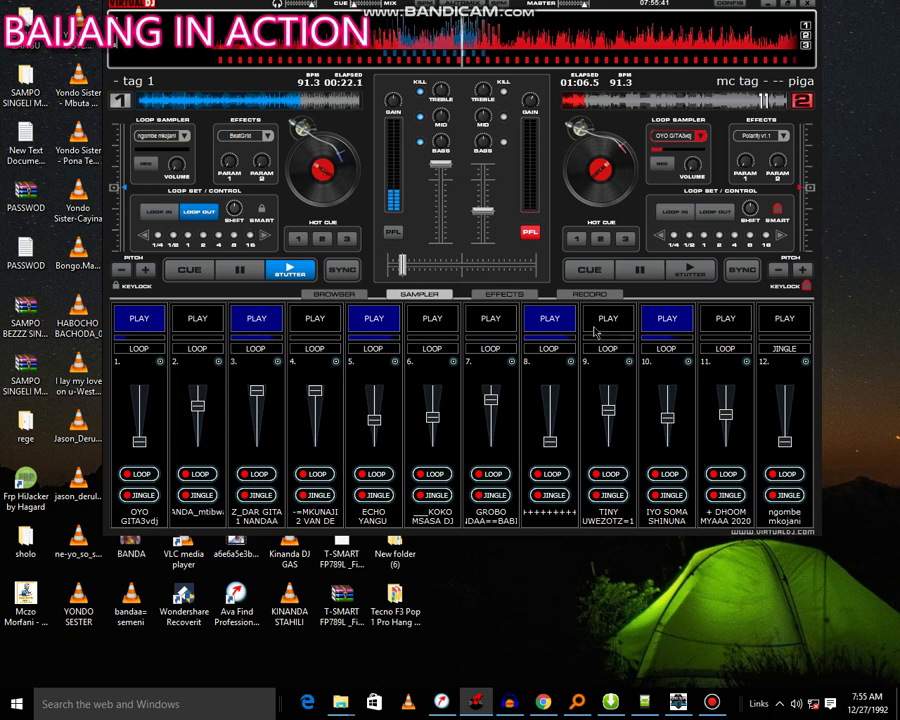
{"action": "left_click", "coordinate": [604, 320]}
{"action": "left_click", "coordinate": [549, 320]}
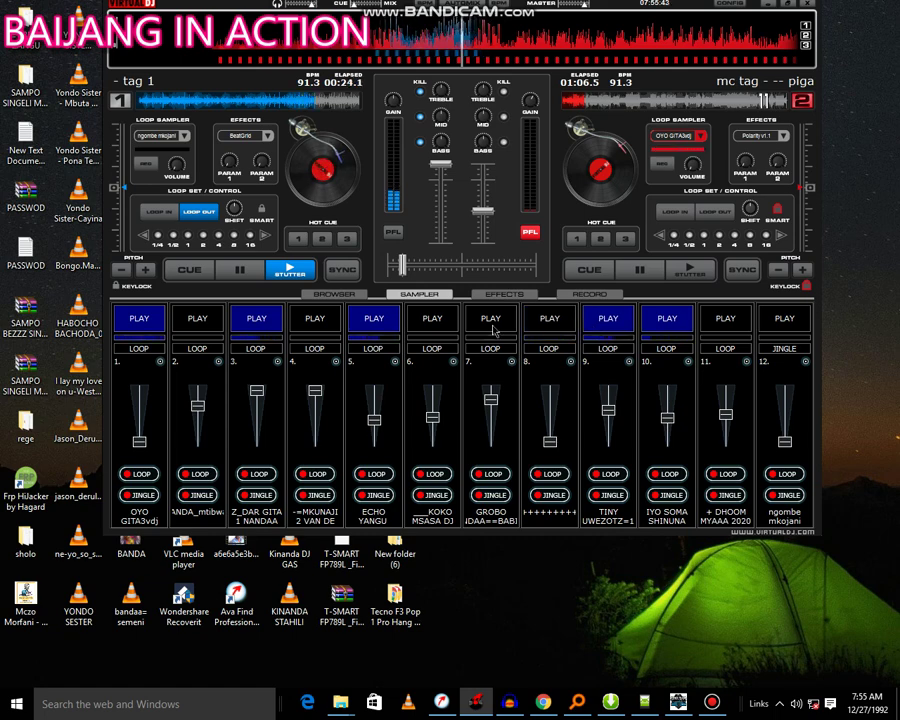
{"action": "left_click", "coordinate": [491, 320]}
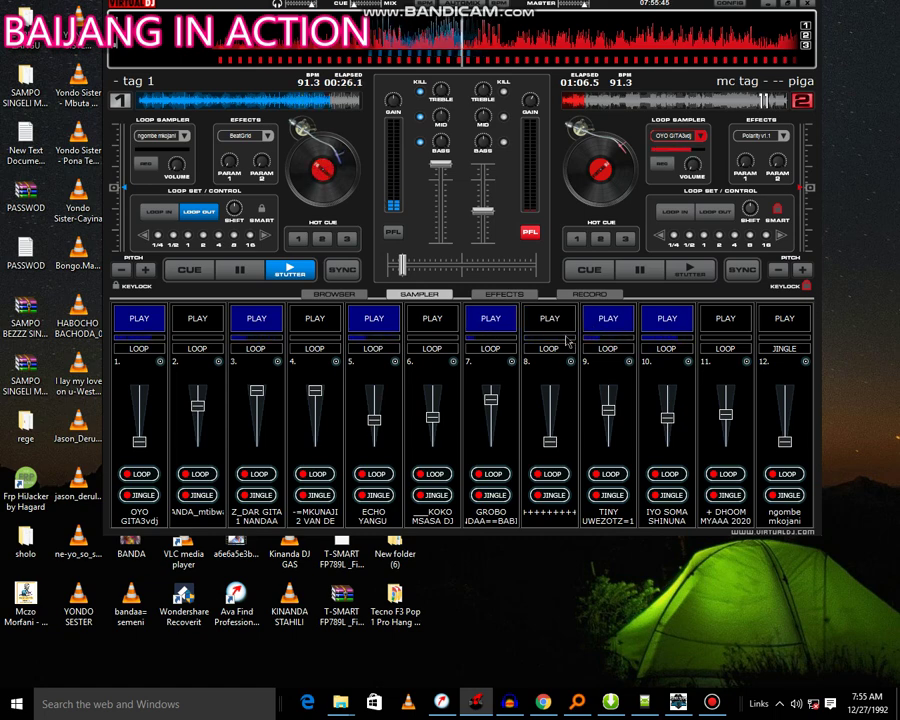
Step: Stop samples 1, 3, 9 and 10 so that only samples 5 and 7 keep playing
{"action": "left_click", "coordinate": [608, 320]}
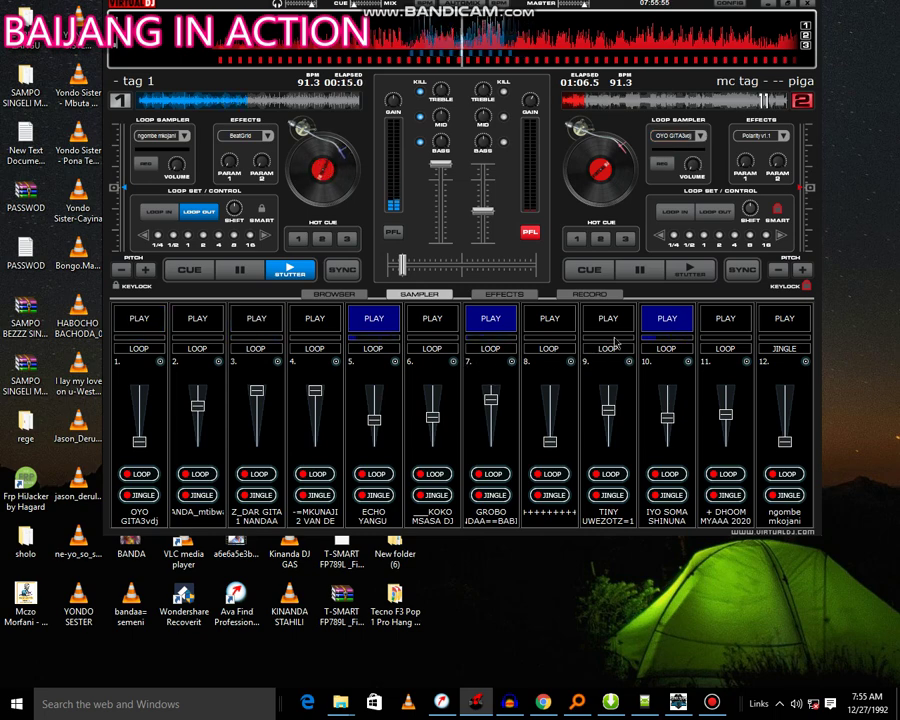
{"action": "left_click", "coordinate": [650, 316]}
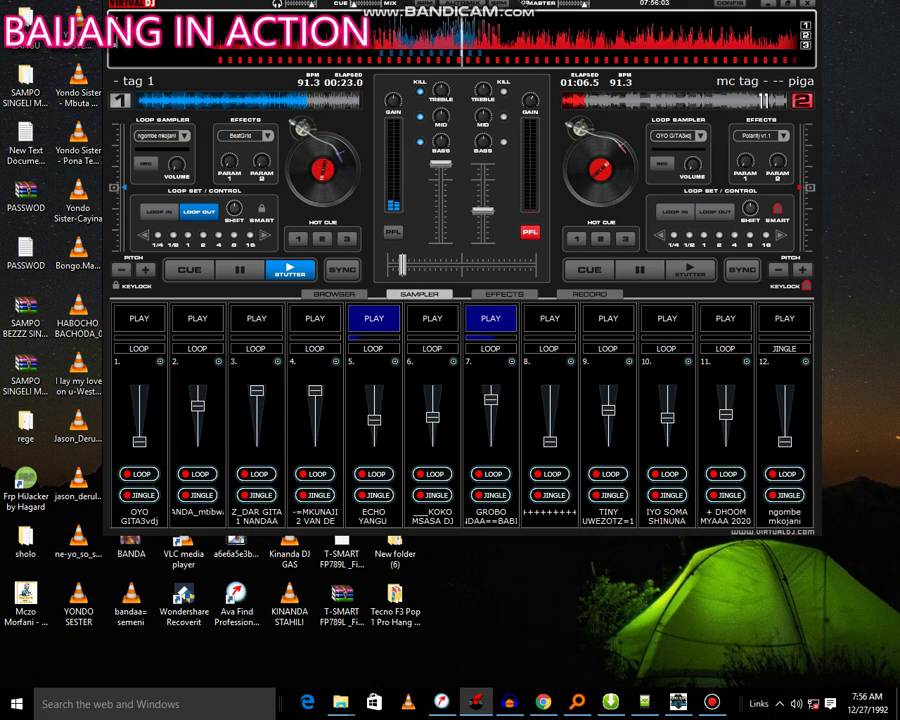
{"action": "mouse_move", "coordinate": [527, 8]}
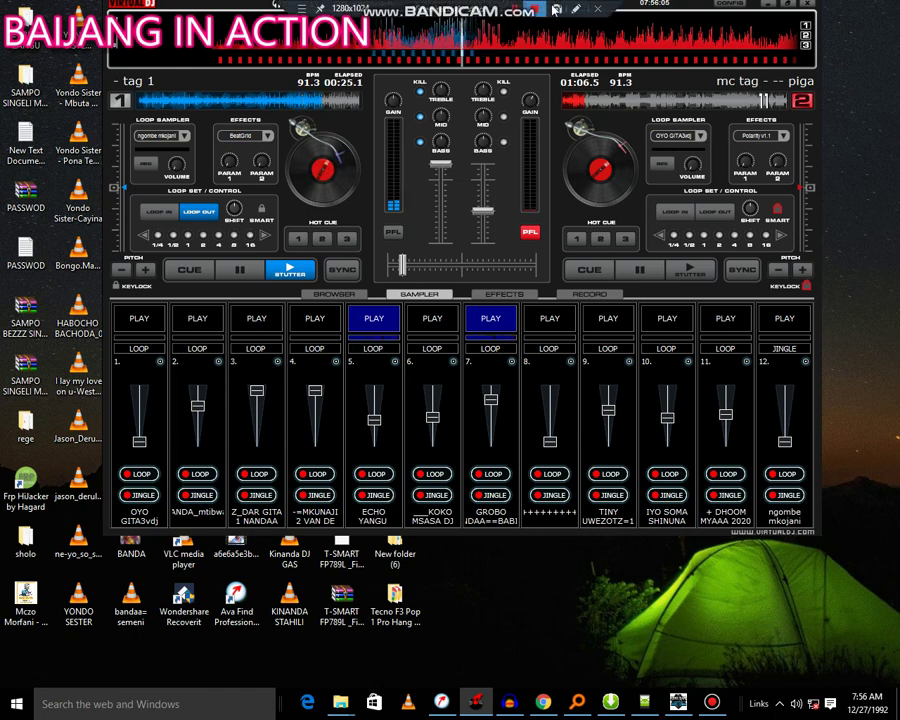